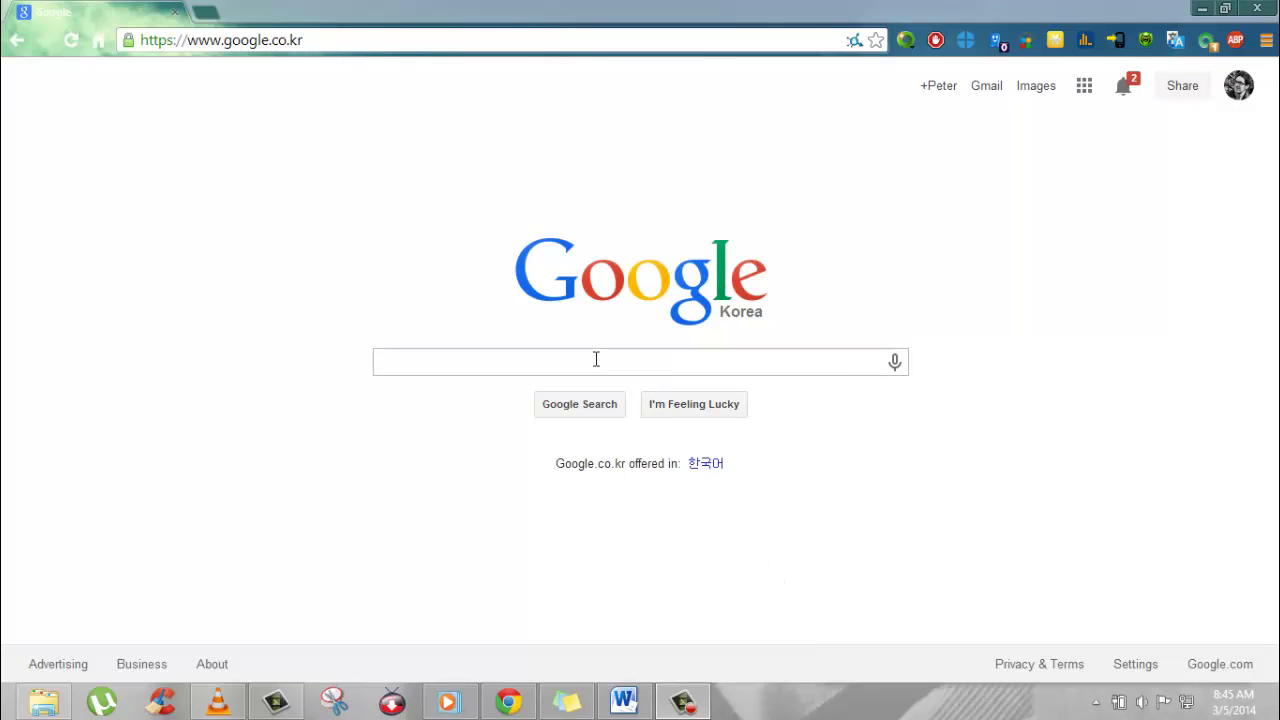
Step: Search Google for 'schoology'
left_click(596, 359)
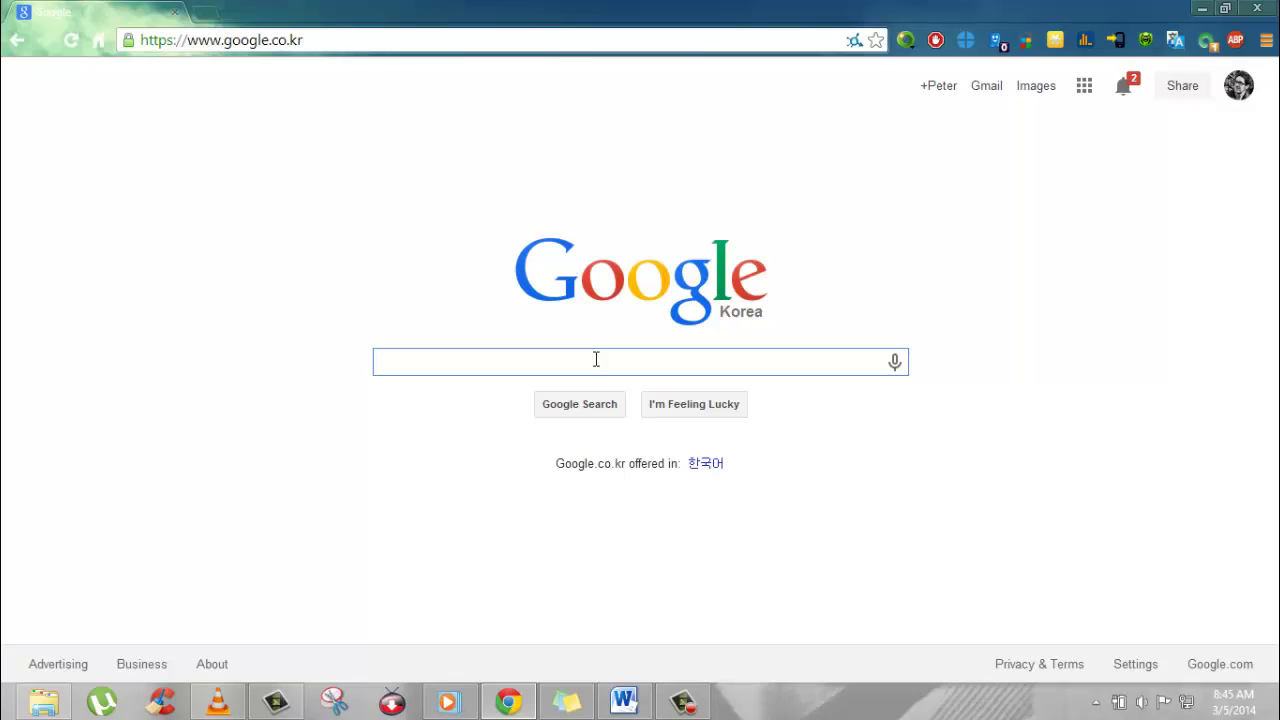
type("scho")
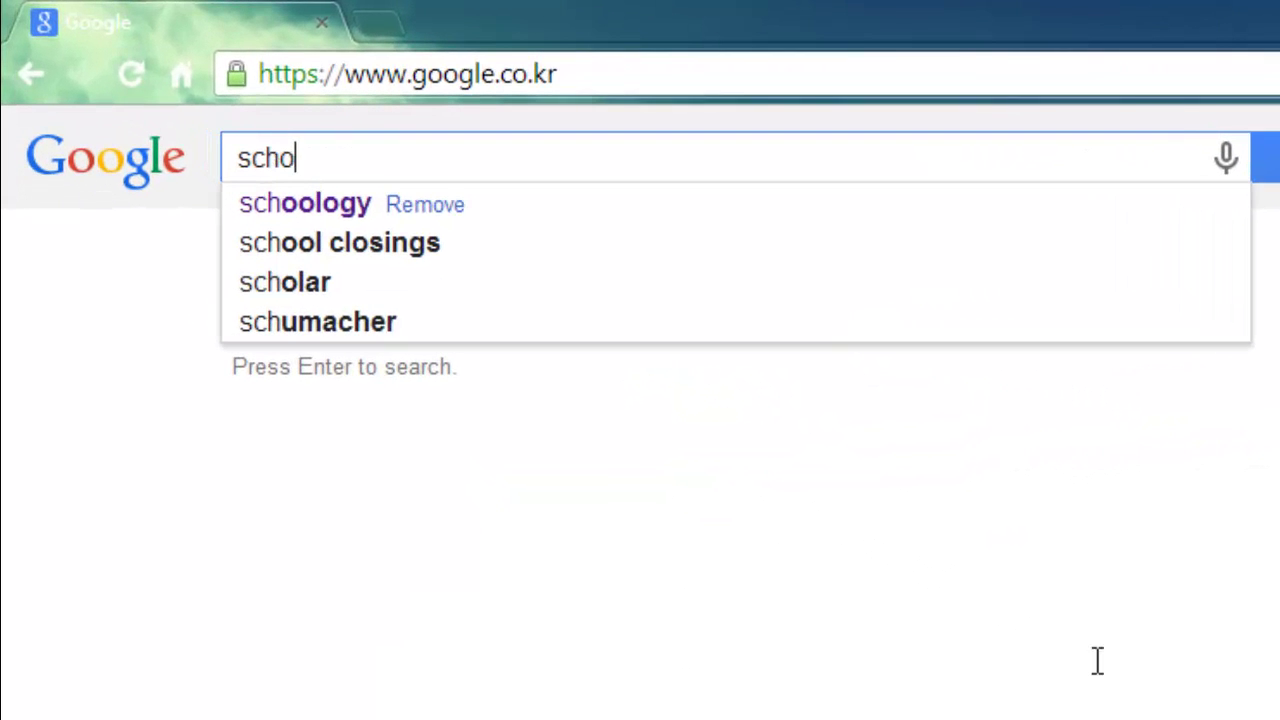
type("ology")
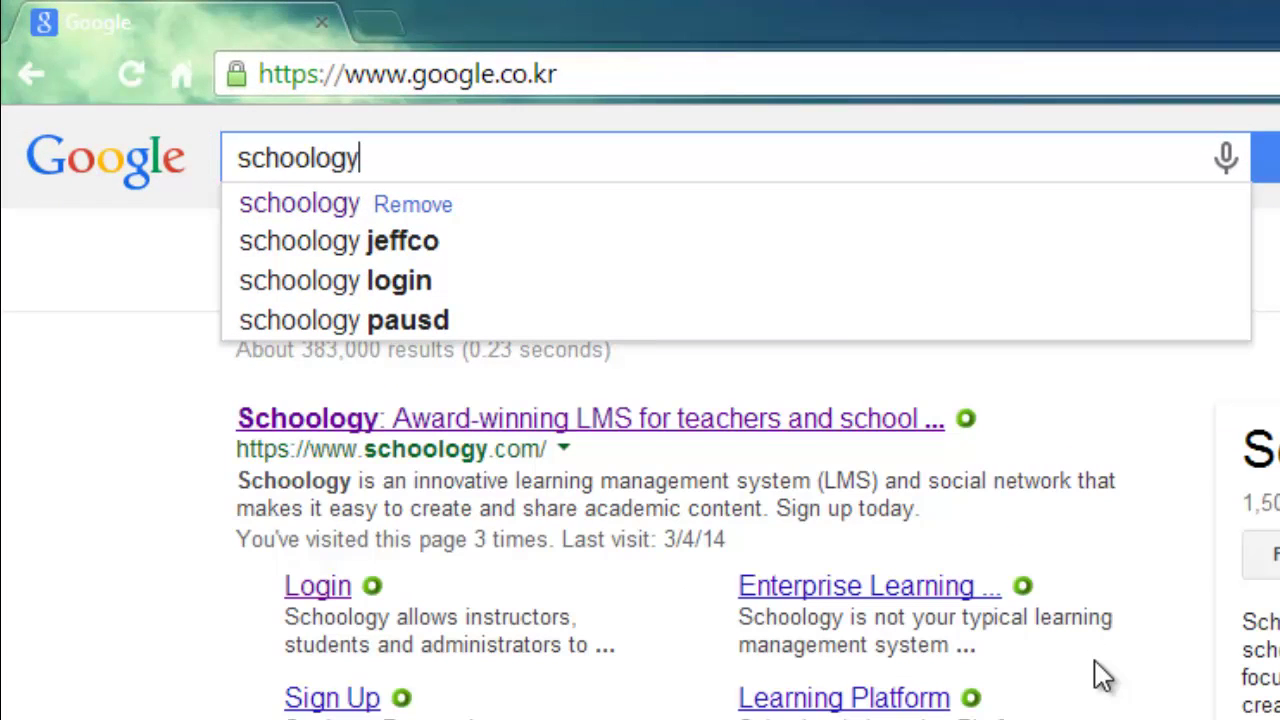
key("Return")
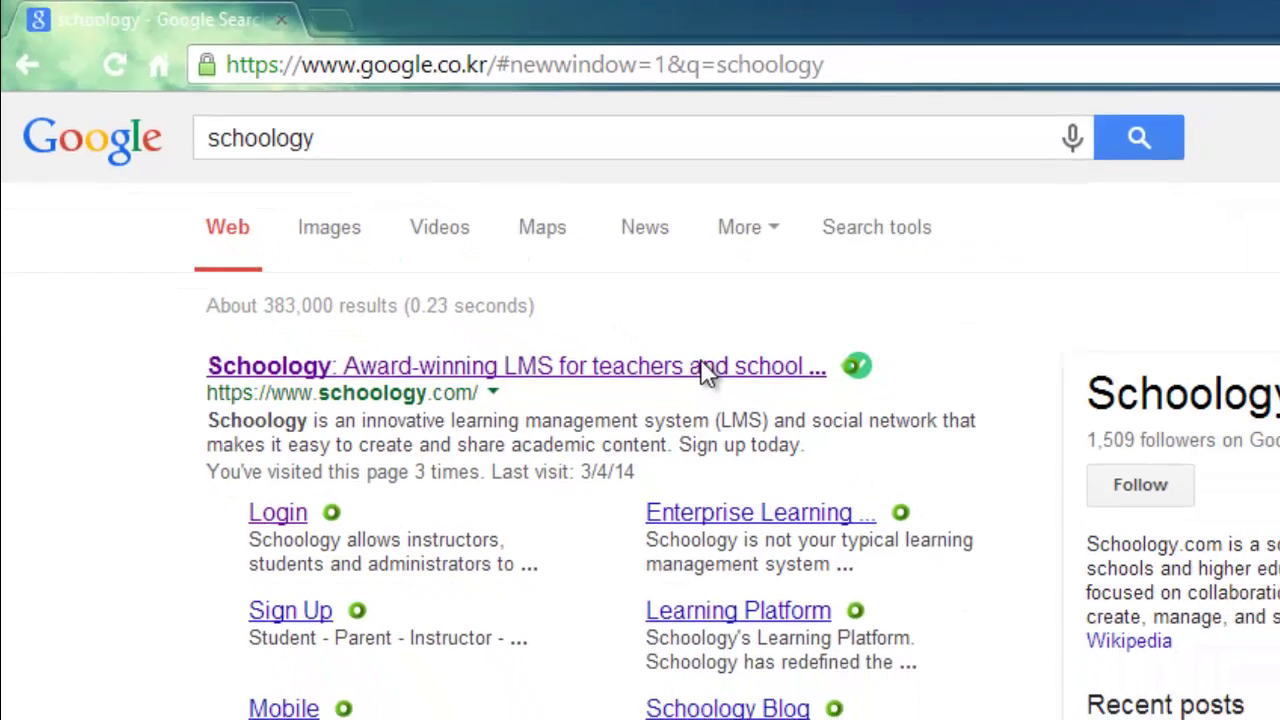
Step: Open the official Schoology site and start a student sign-up with the pasted course access code
left_click(815, 420)
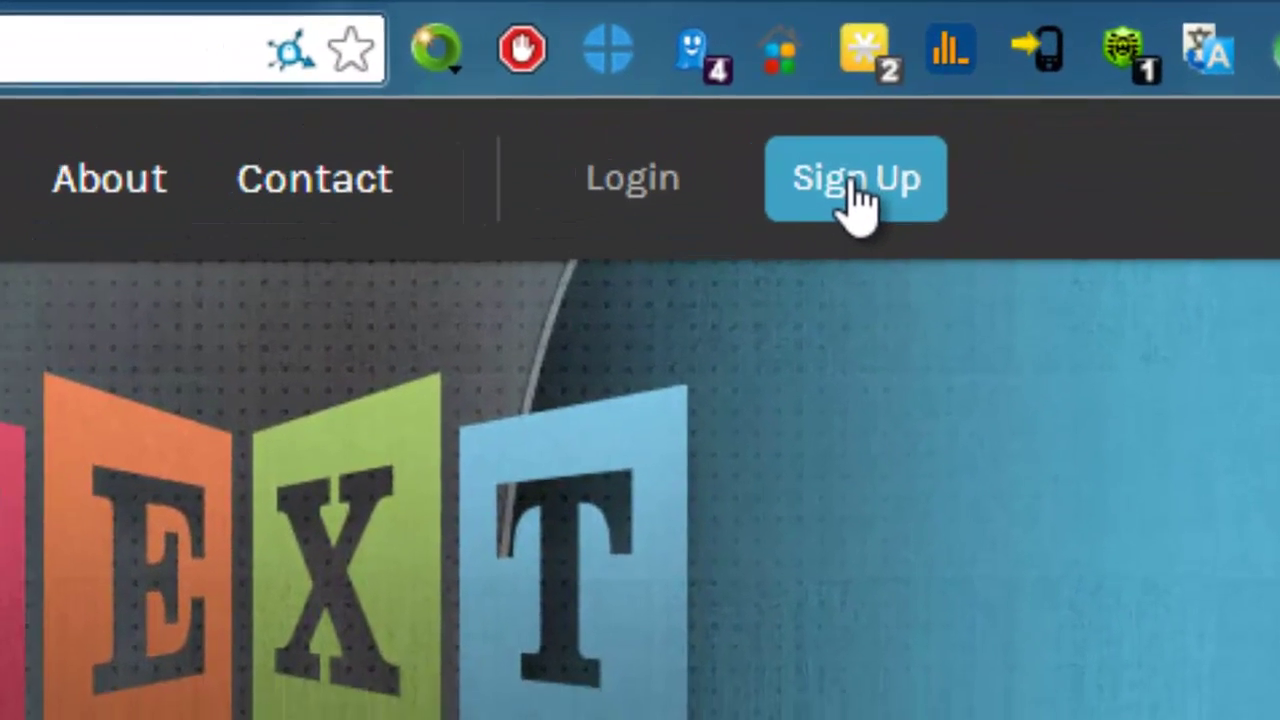
left_click(824, 200)
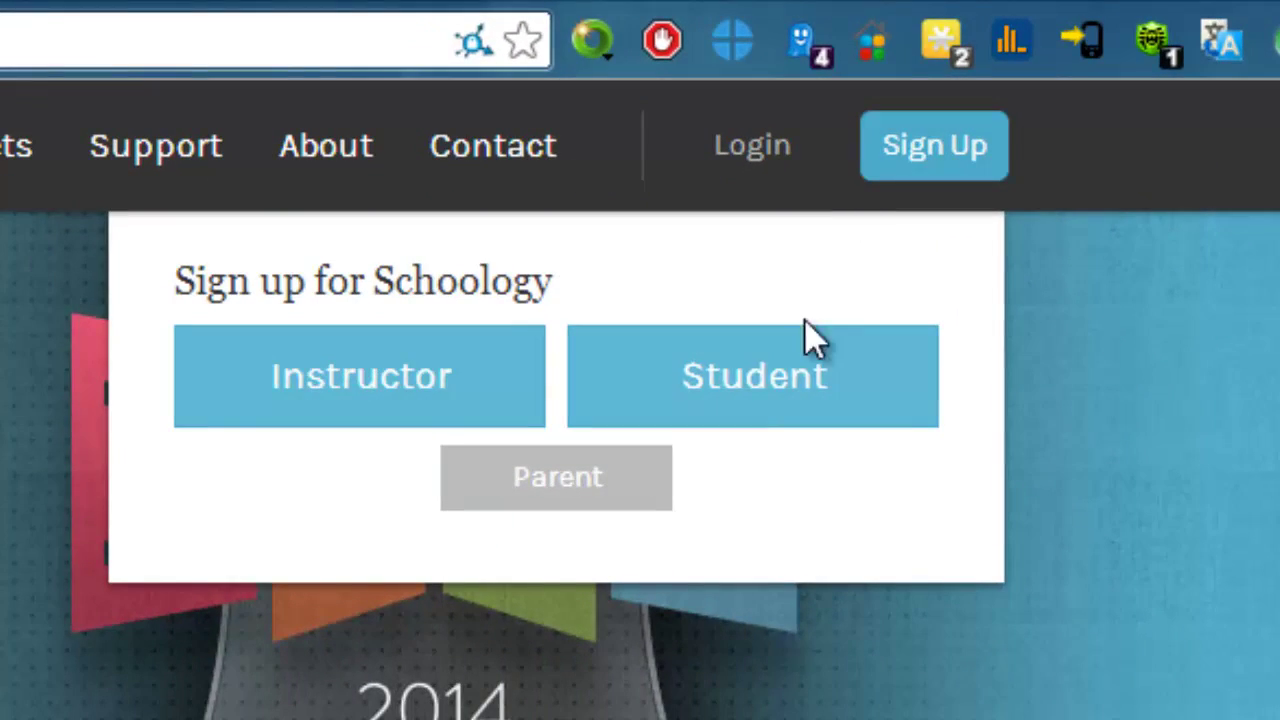
left_click(757, 386)
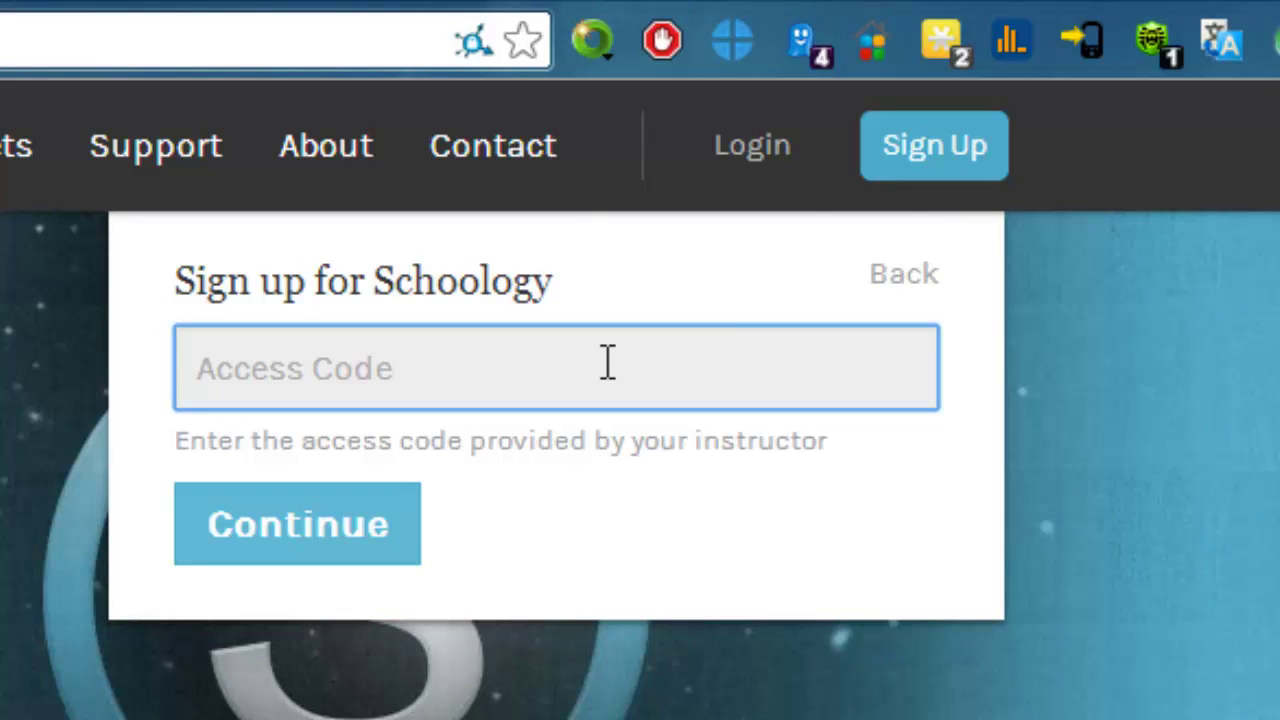
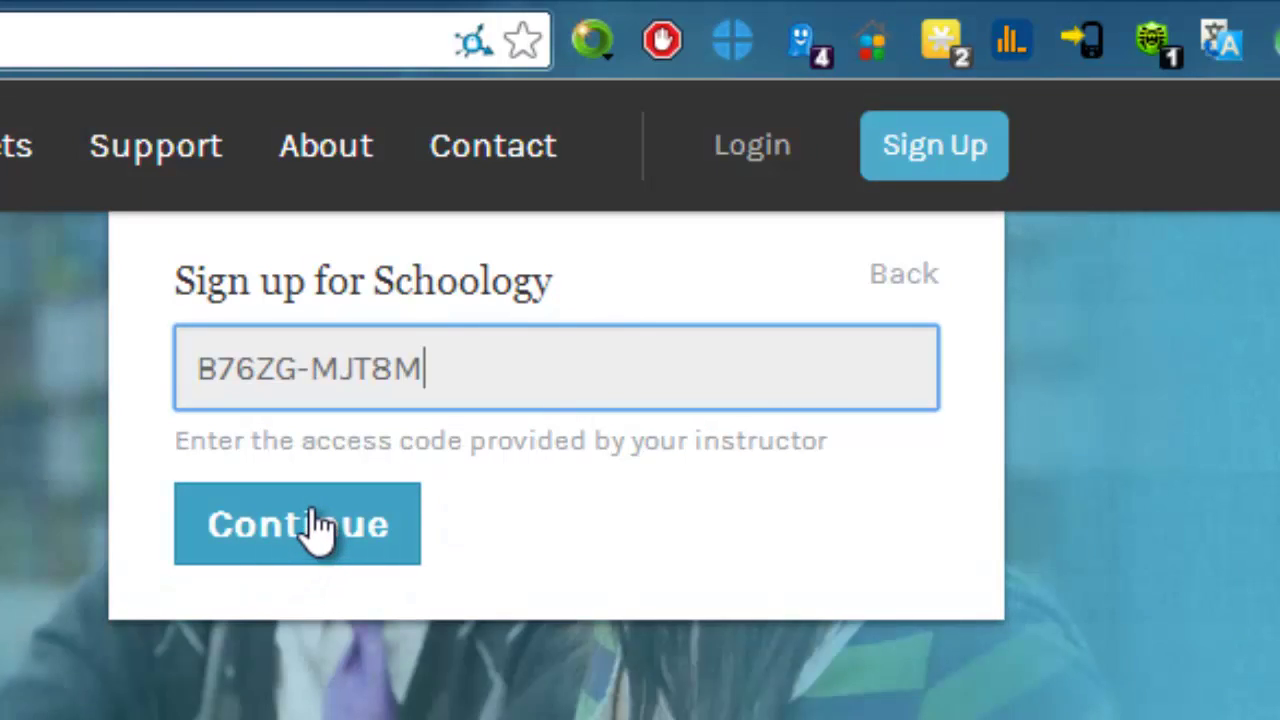
left_click(318, 526)
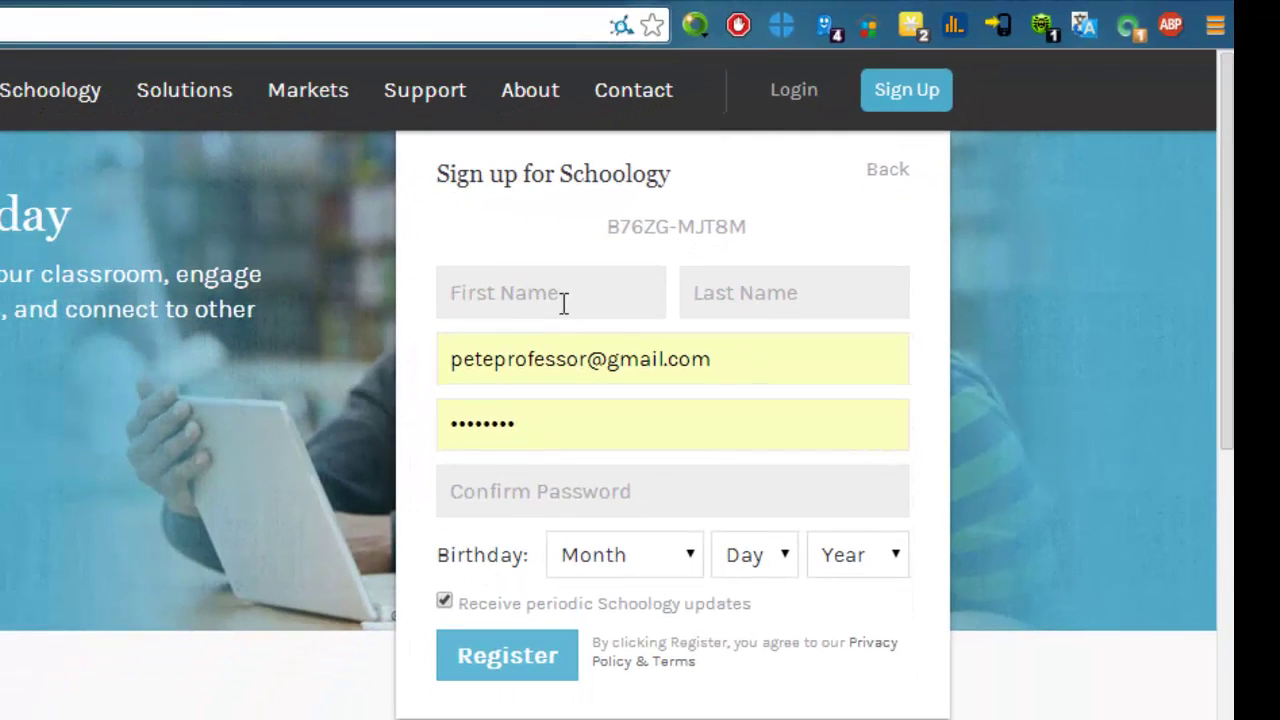
Step: Clear the autofilled email, then fill in first name, last name, email, password and password confirmation
triple_click(571, 360)
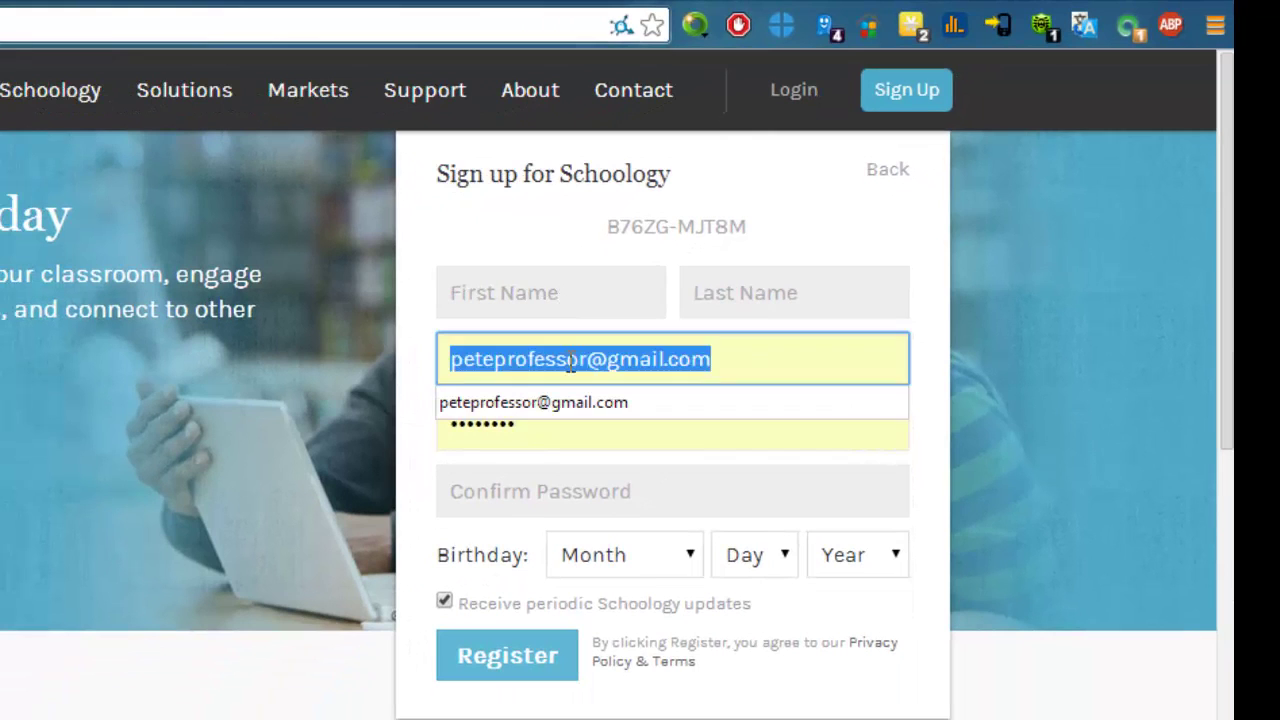
key("BackSpace")
left_click(529, 277)
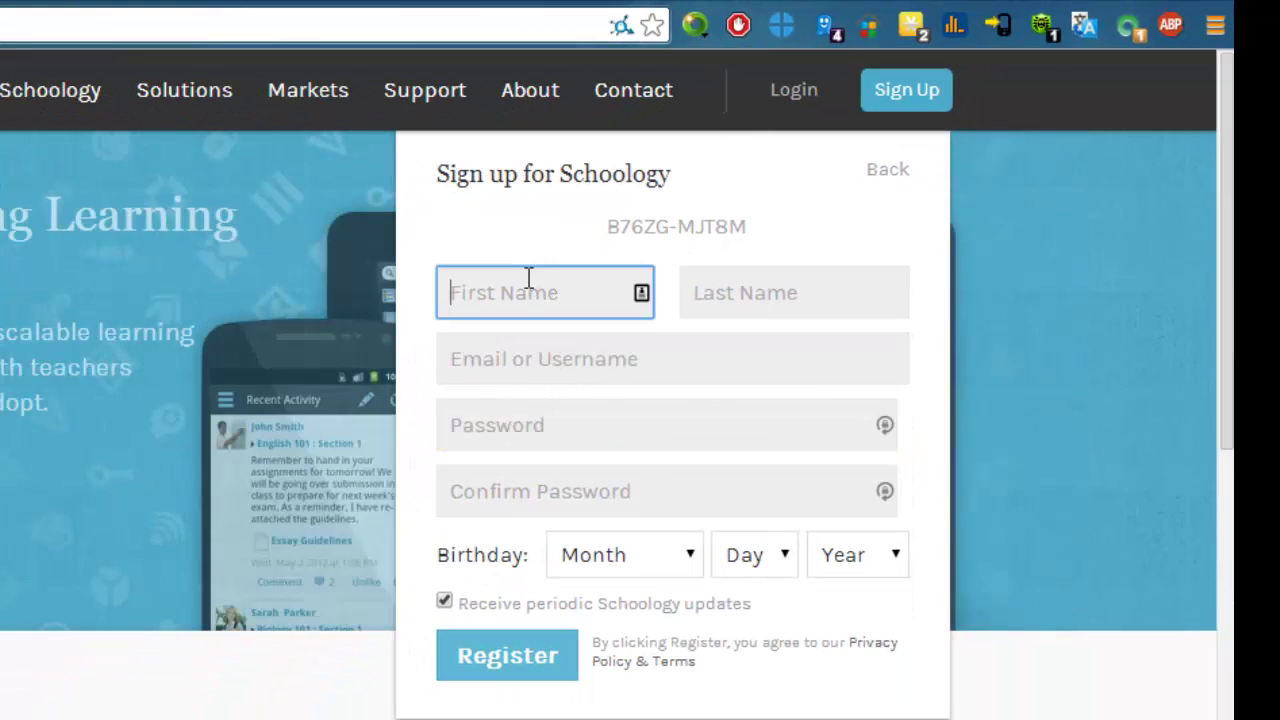
left_click(783, 307)
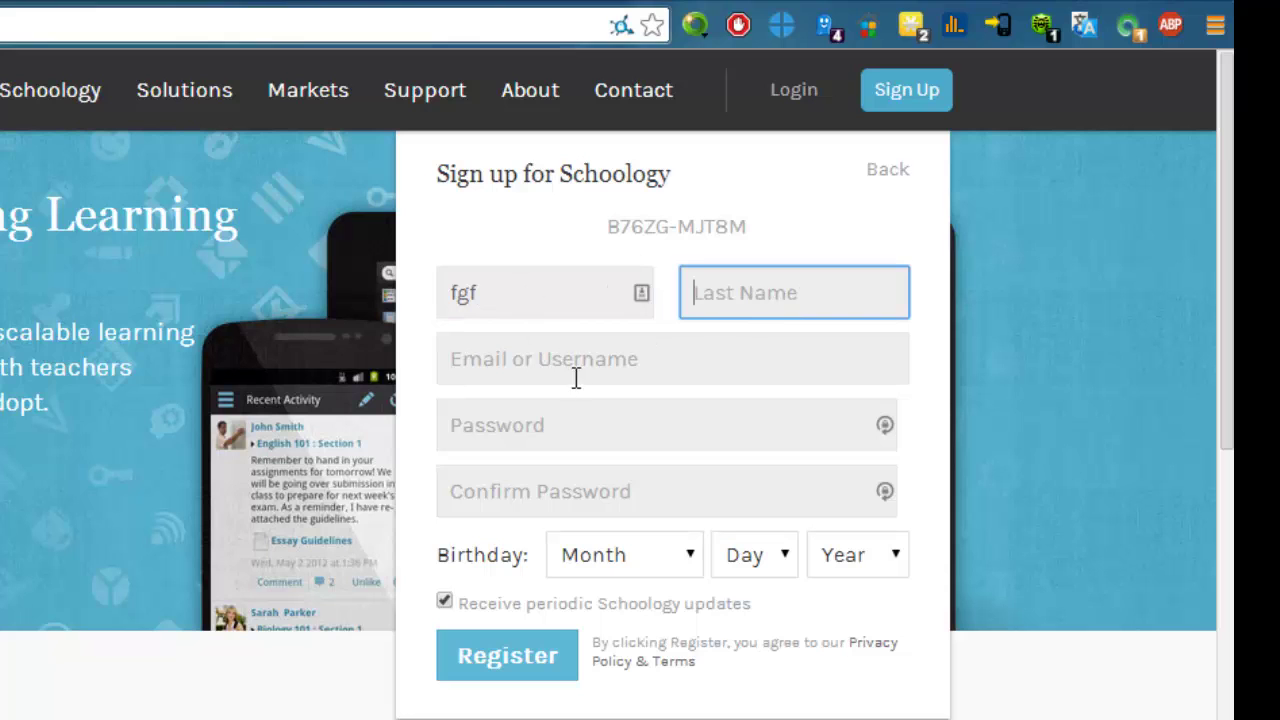
left_click(553, 358)
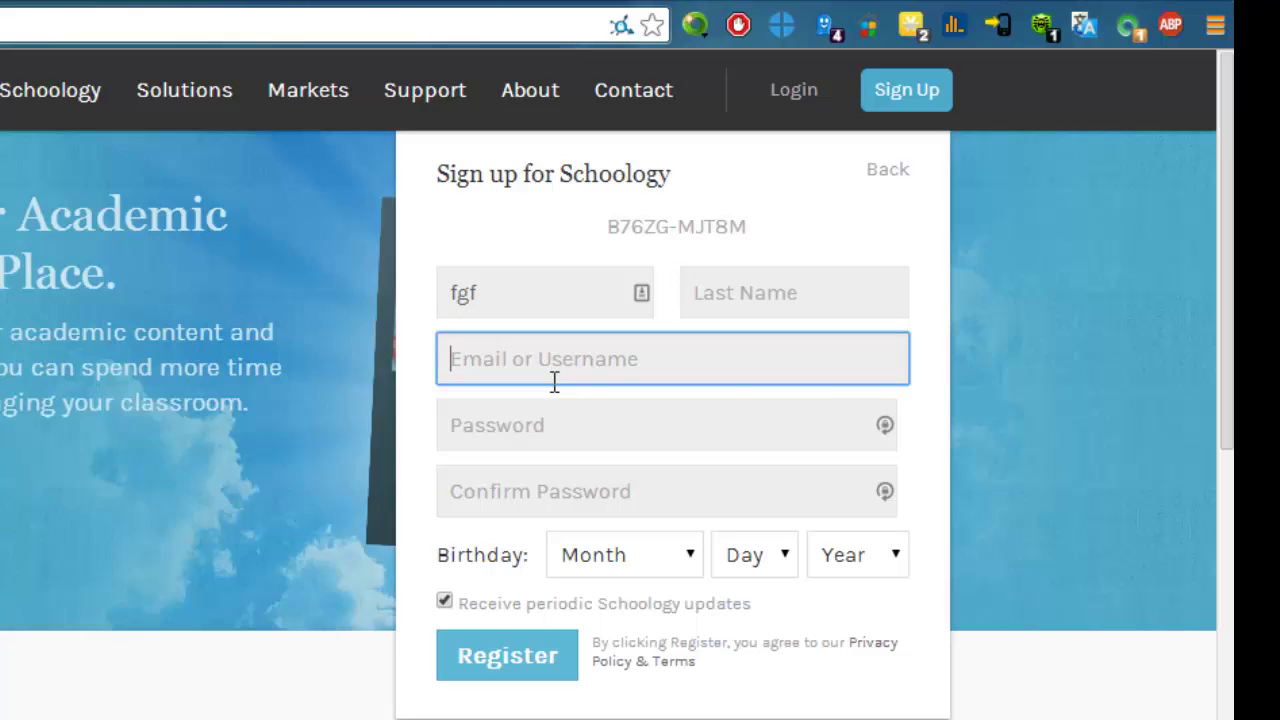
left_click(551, 421)
left_click(542, 488)
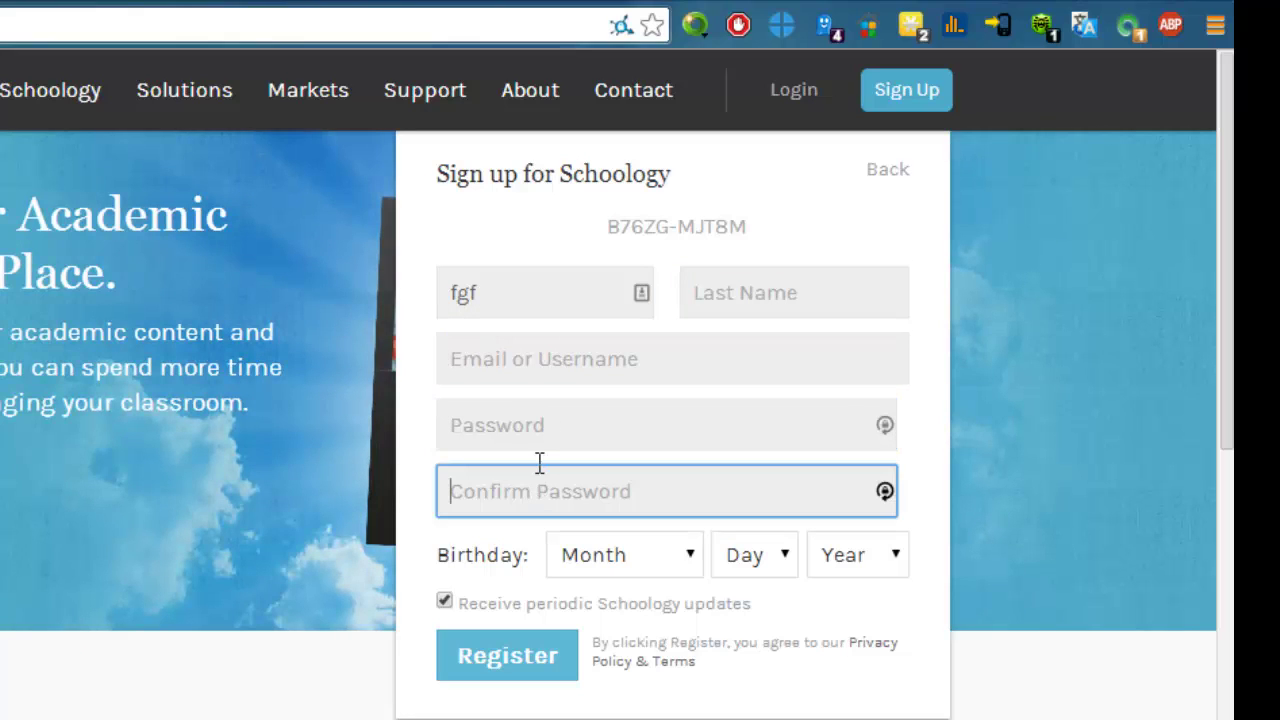
left_click(532, 430)
left_click(528, 489)
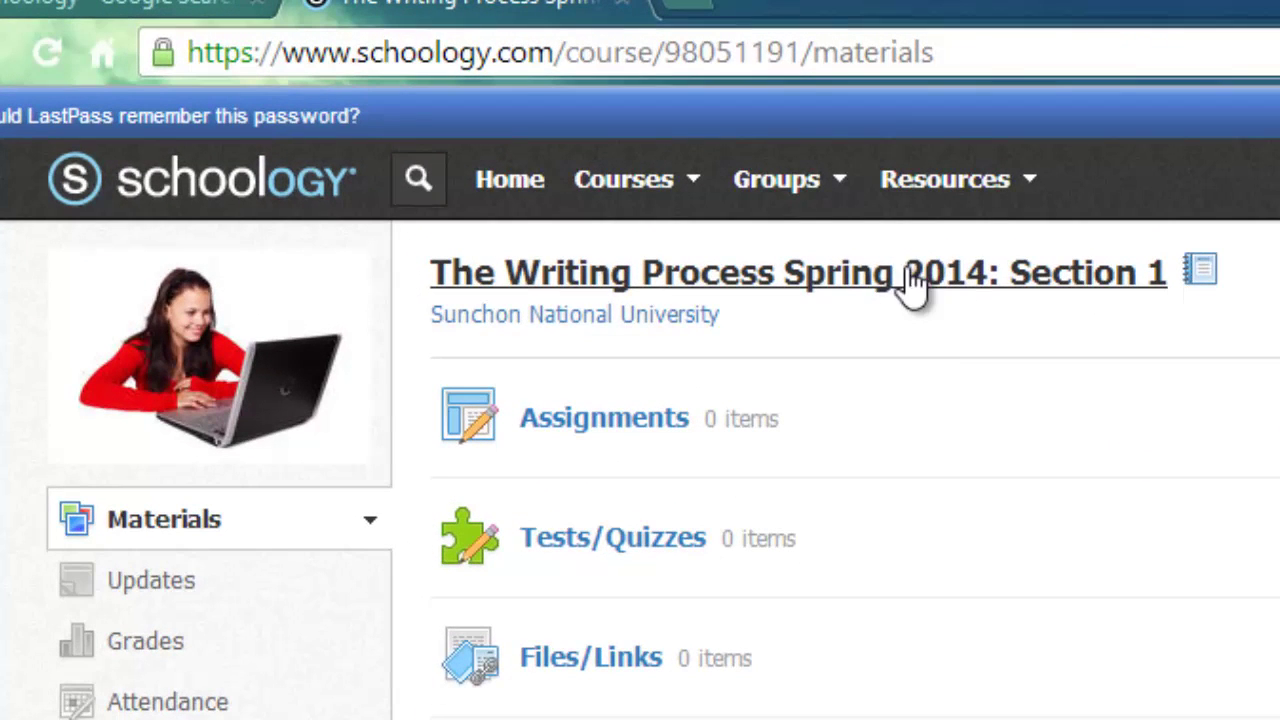
left_click(922, 285)
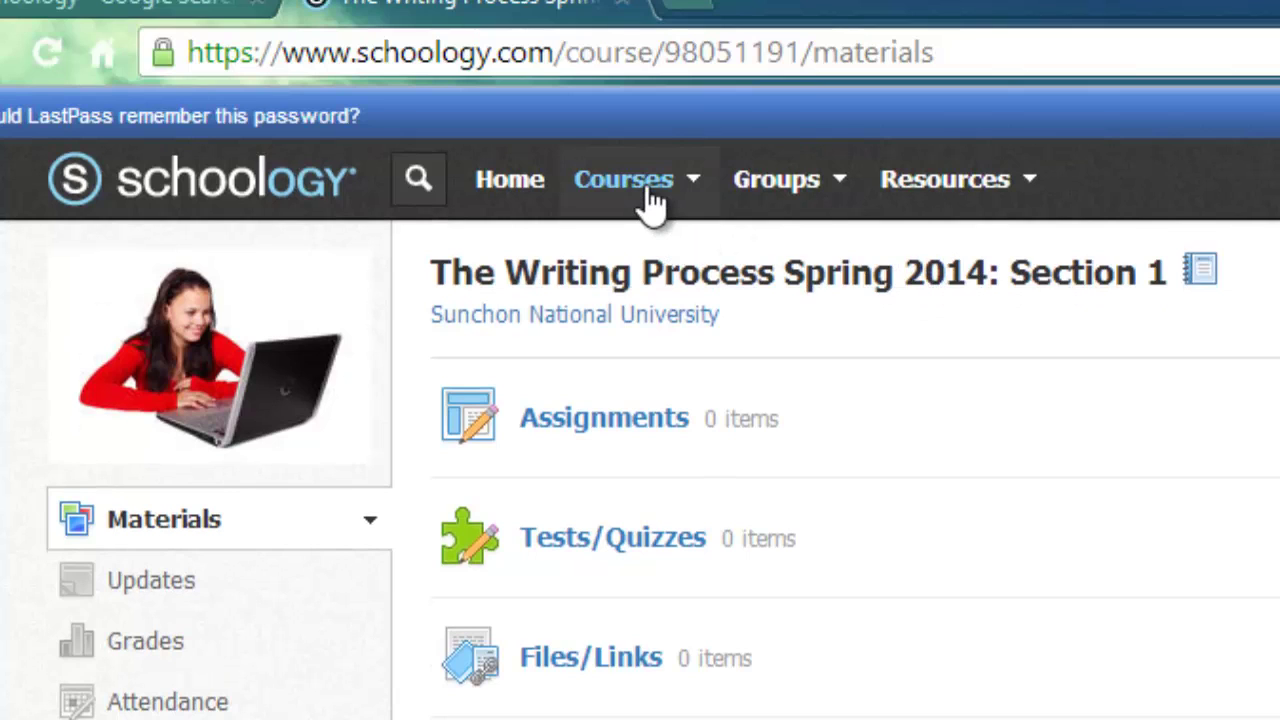
left_click(648, 190)
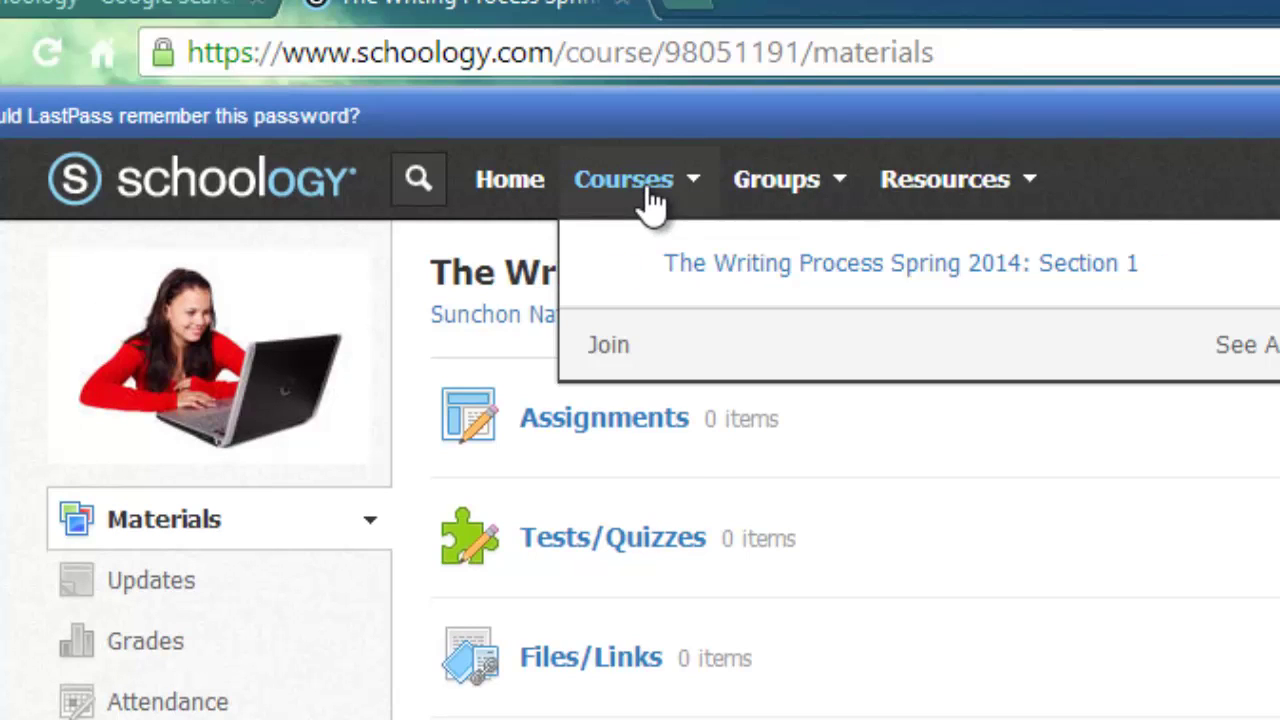
left_click(752, 264)
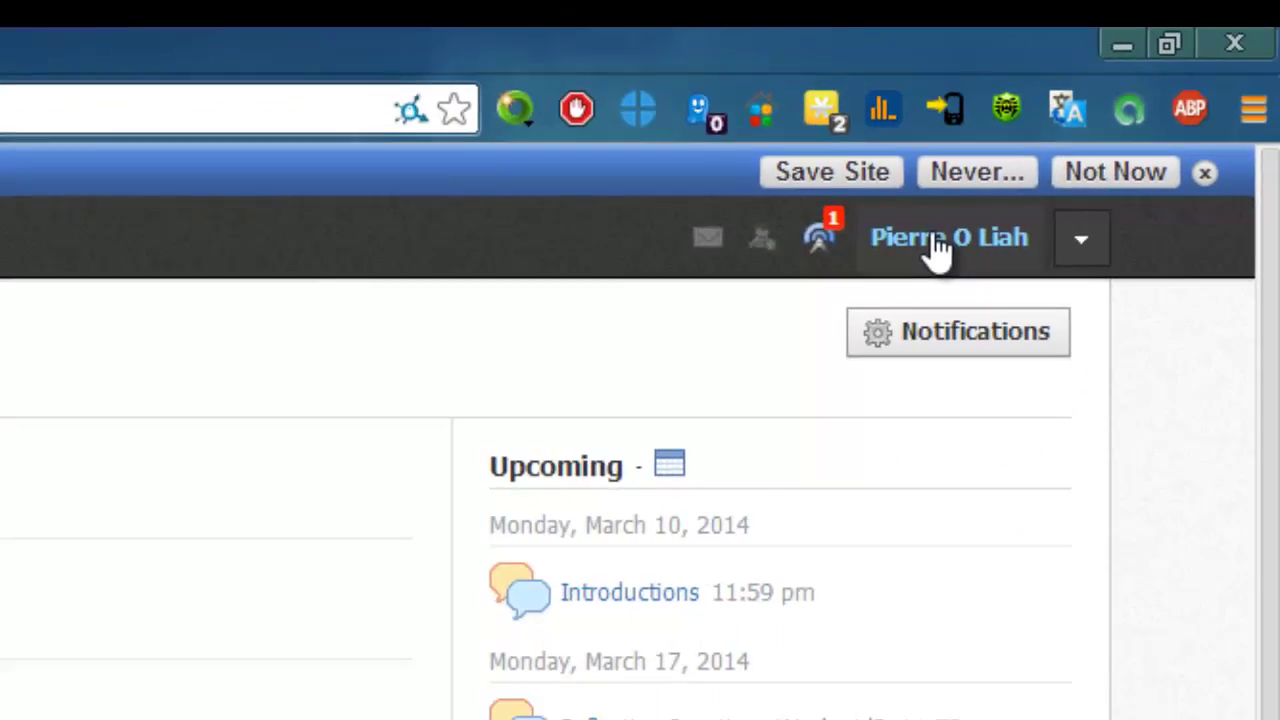
Step: Go to your profile page and bring up the Edit Profile Picture dialog
left_click(788, 342)
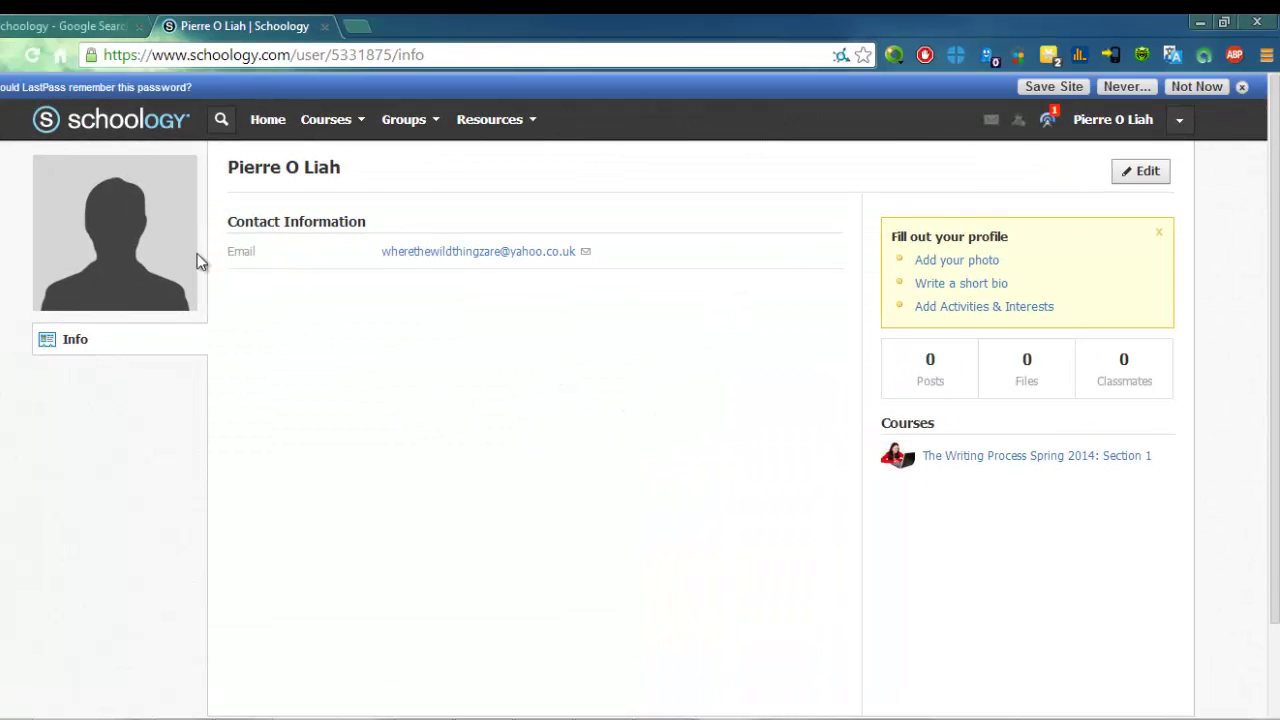
mouse_move(145, 215)
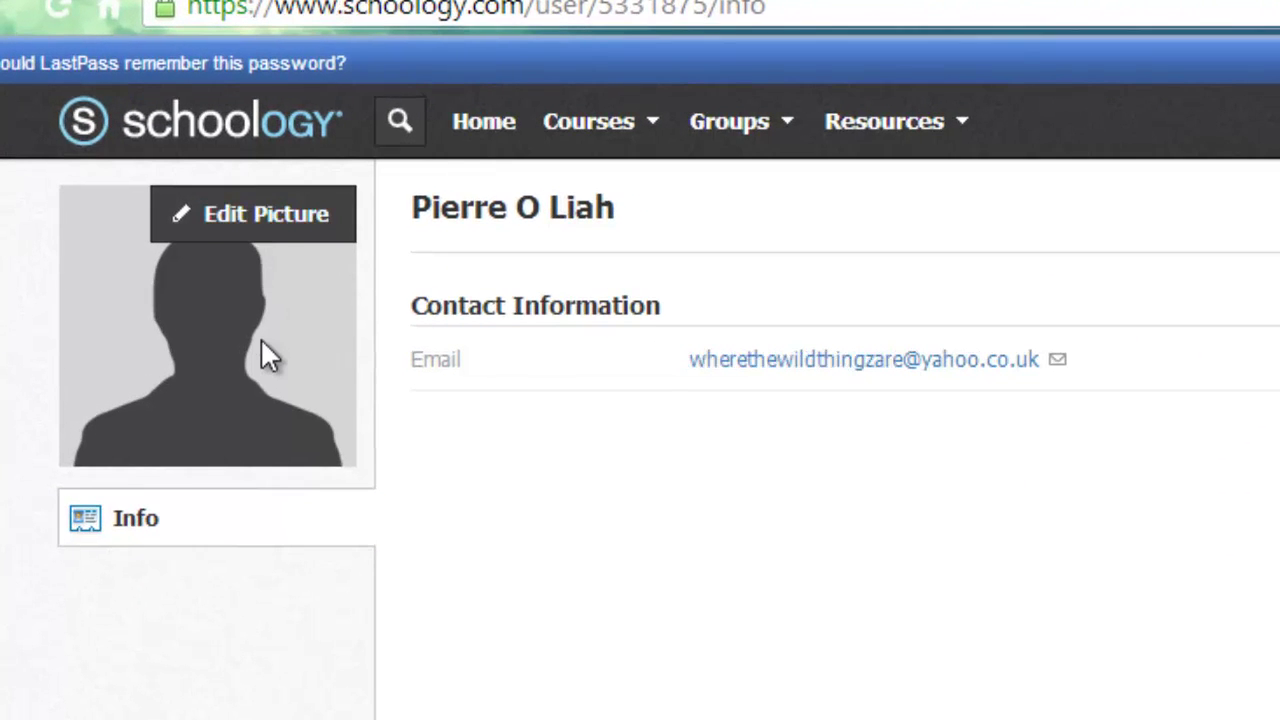
left_click(265, 213)
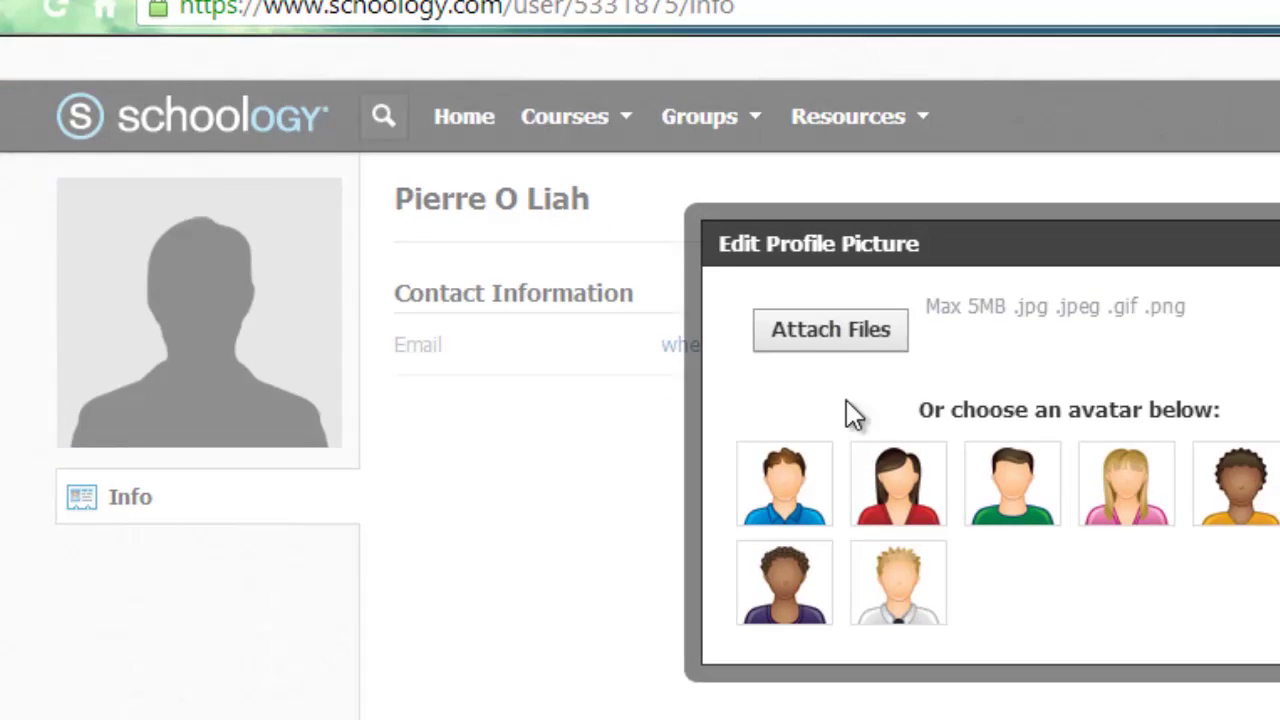
Step: Upload the Desktop image 'kim example student' as the profile picture
left_click(830, 329)
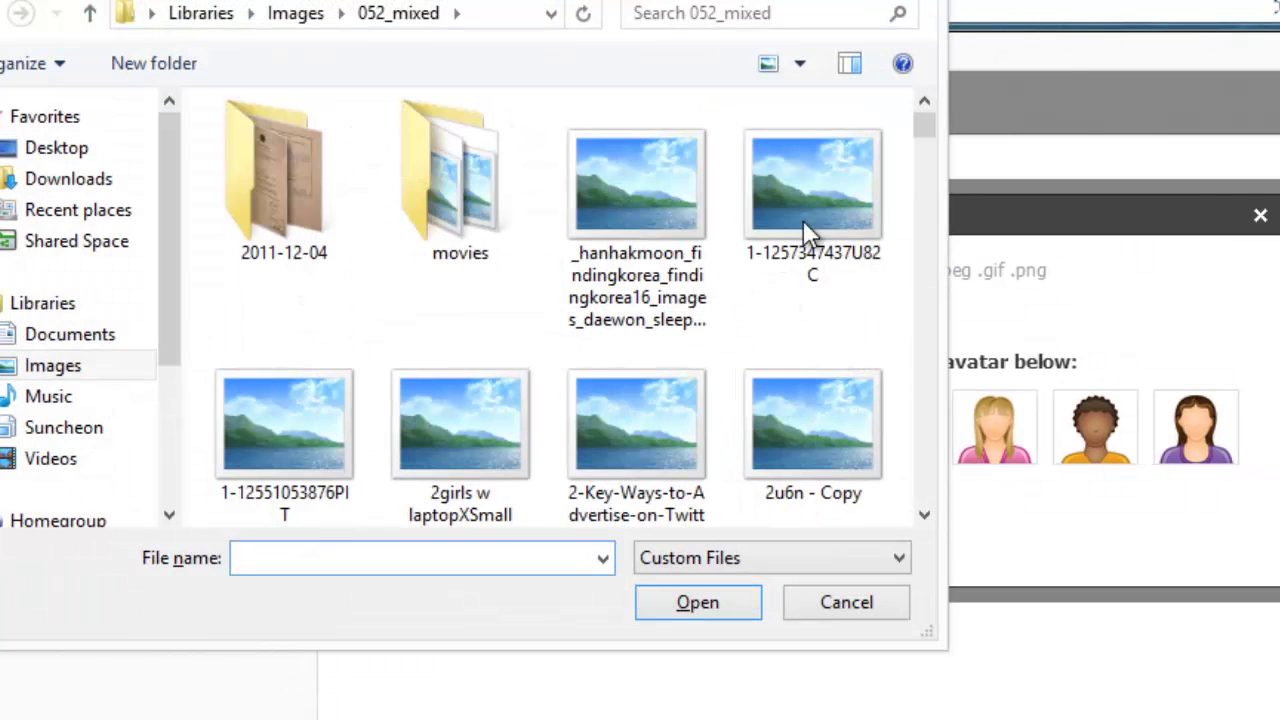
left_click_drag(924, 162, 914, 334)
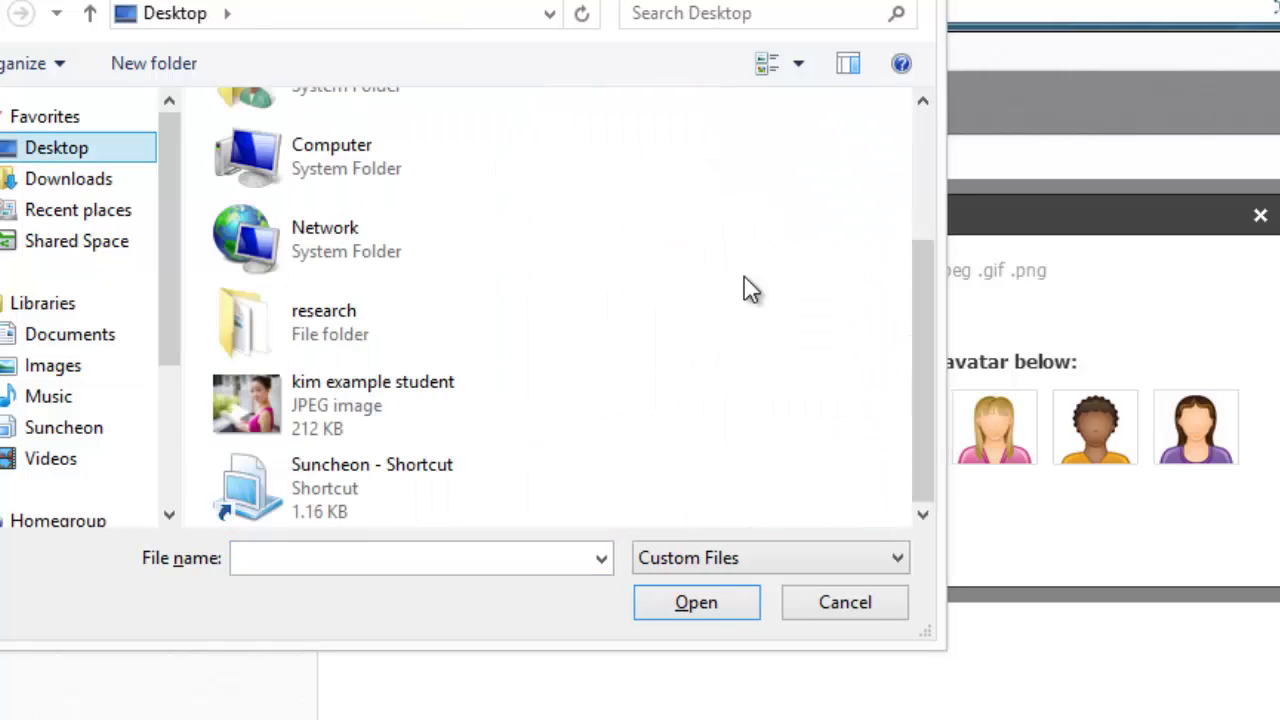
left_click(368, 392)
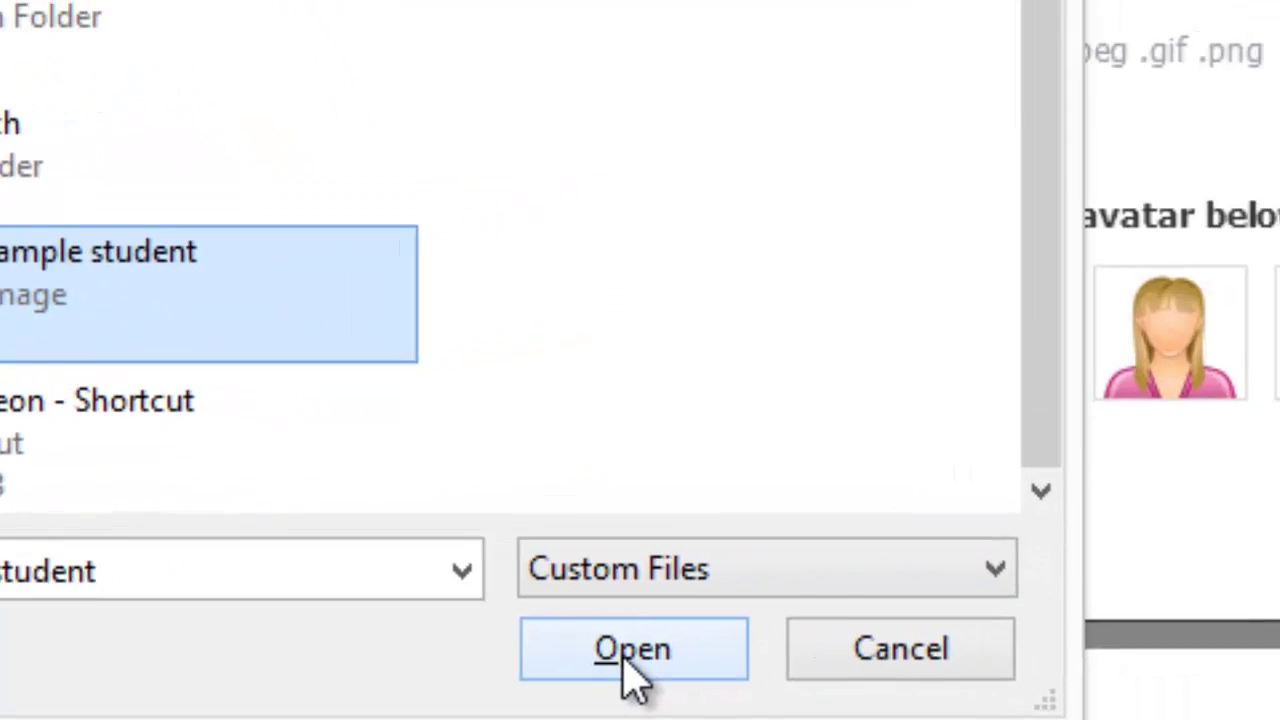
left_click(627, 660)
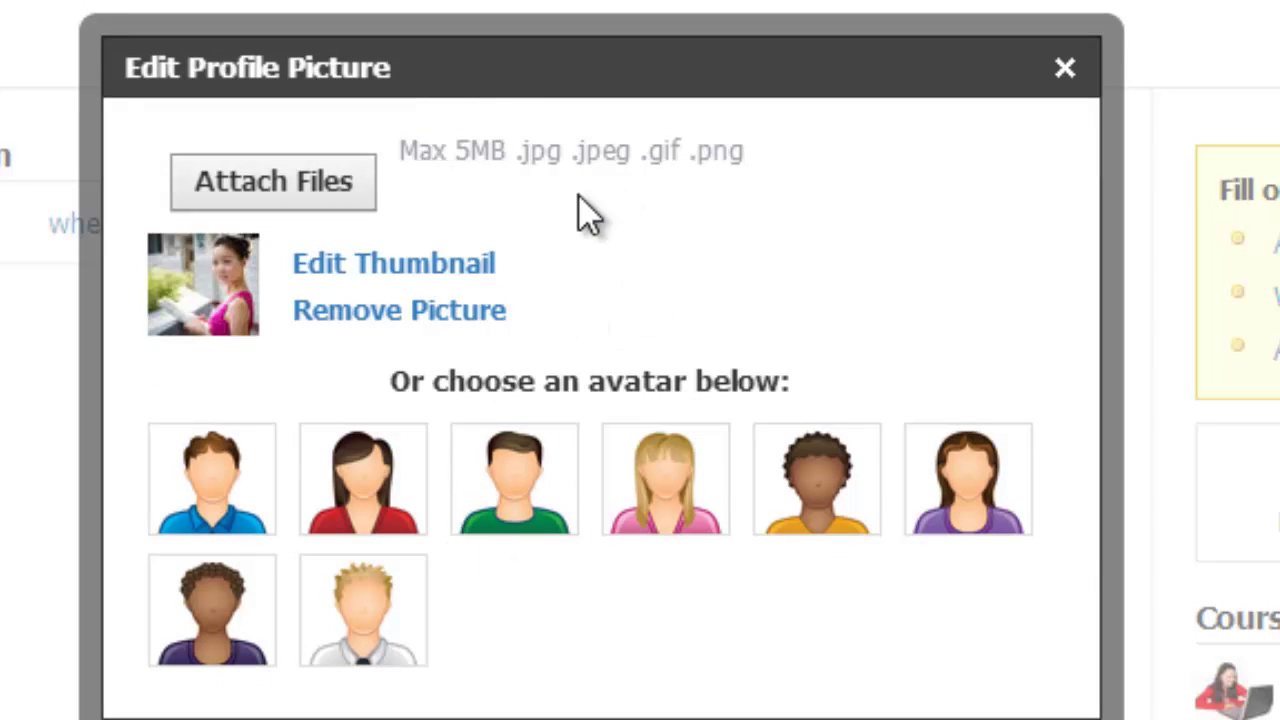
Step: Close the picture editor and return to the course through the Courses menu
left_click(1060, 70)
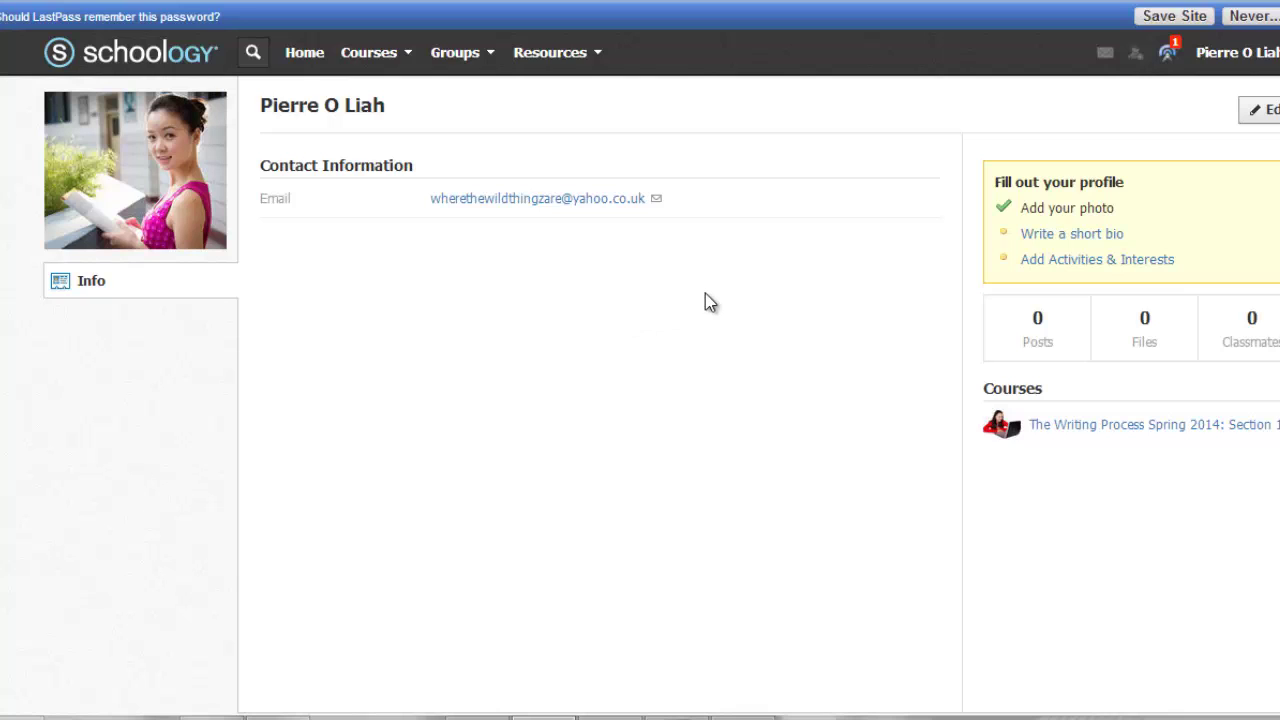
left_click(372, 55)
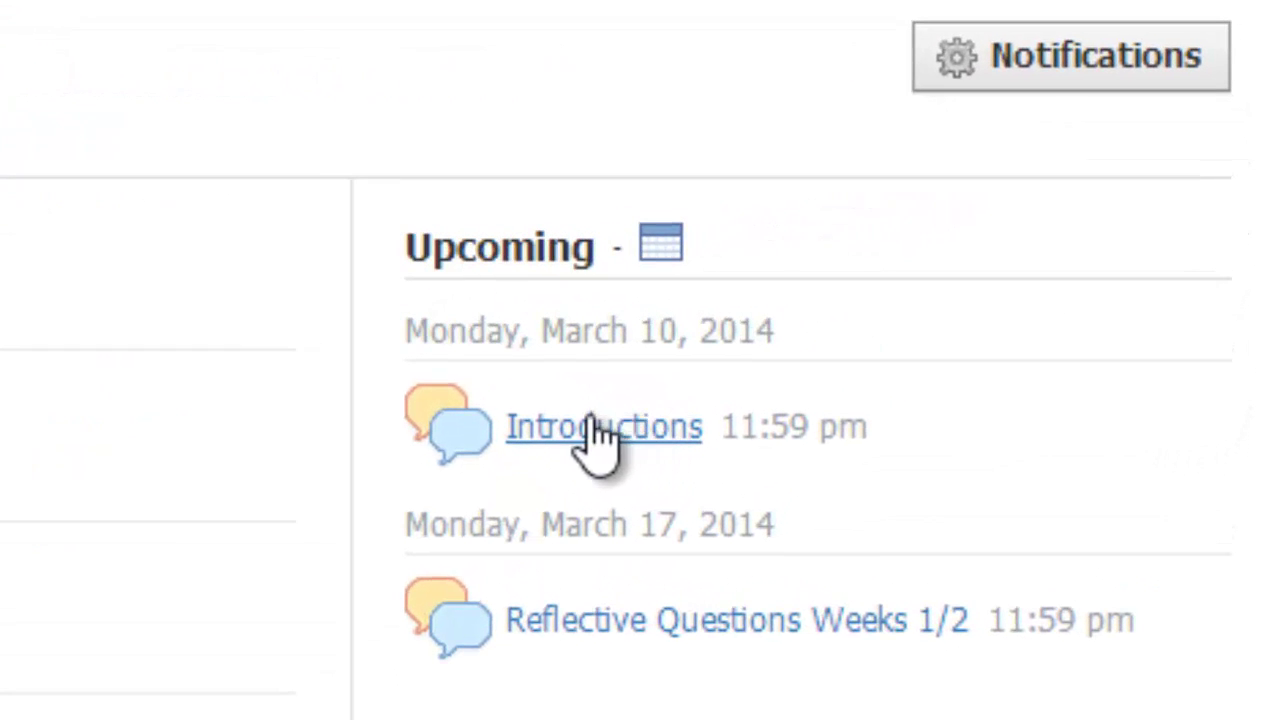
Step: Open the Introductions discussion under Upcoming and scroll down to its comment box
left_click(608, 425)
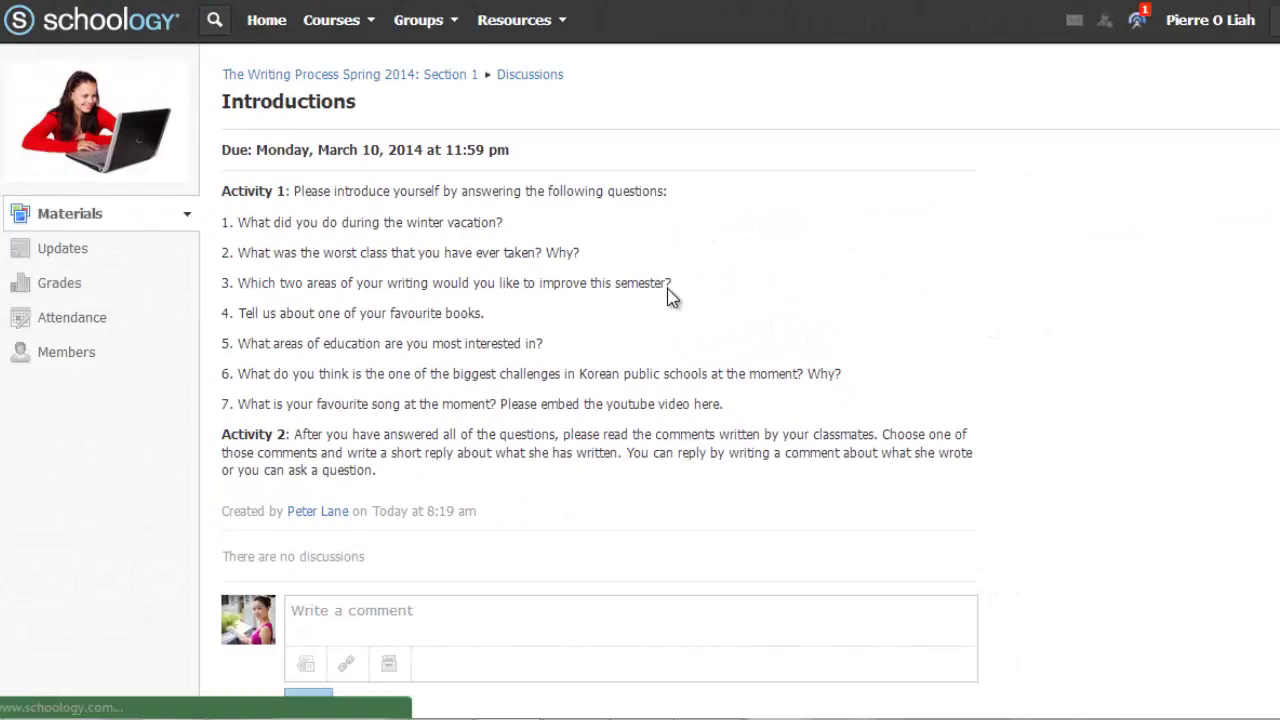
scroll(668, 296, "down", 1)
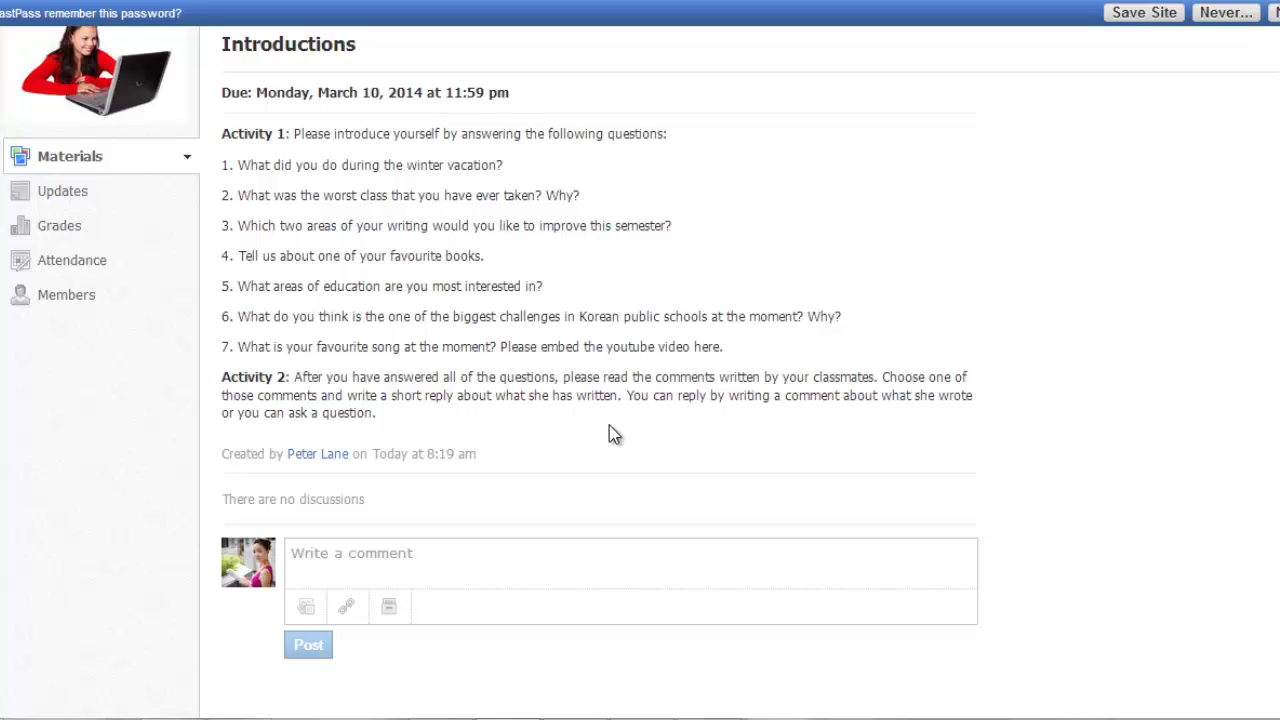
scroll(609, 425, "down", 3)
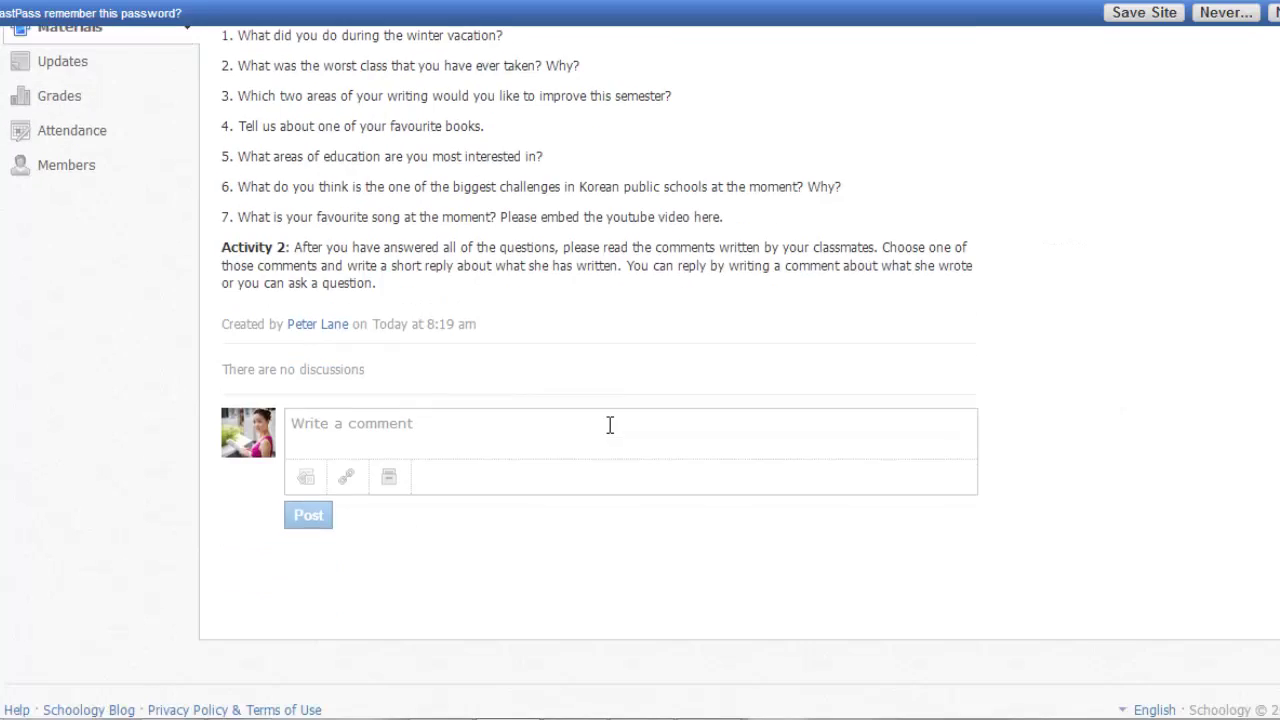
Step: Write a comment answering question 1 ('I went home to Ireland') and add 'Here is my favourite song at the moment:'
left_click(389, 426)
type("1. ")
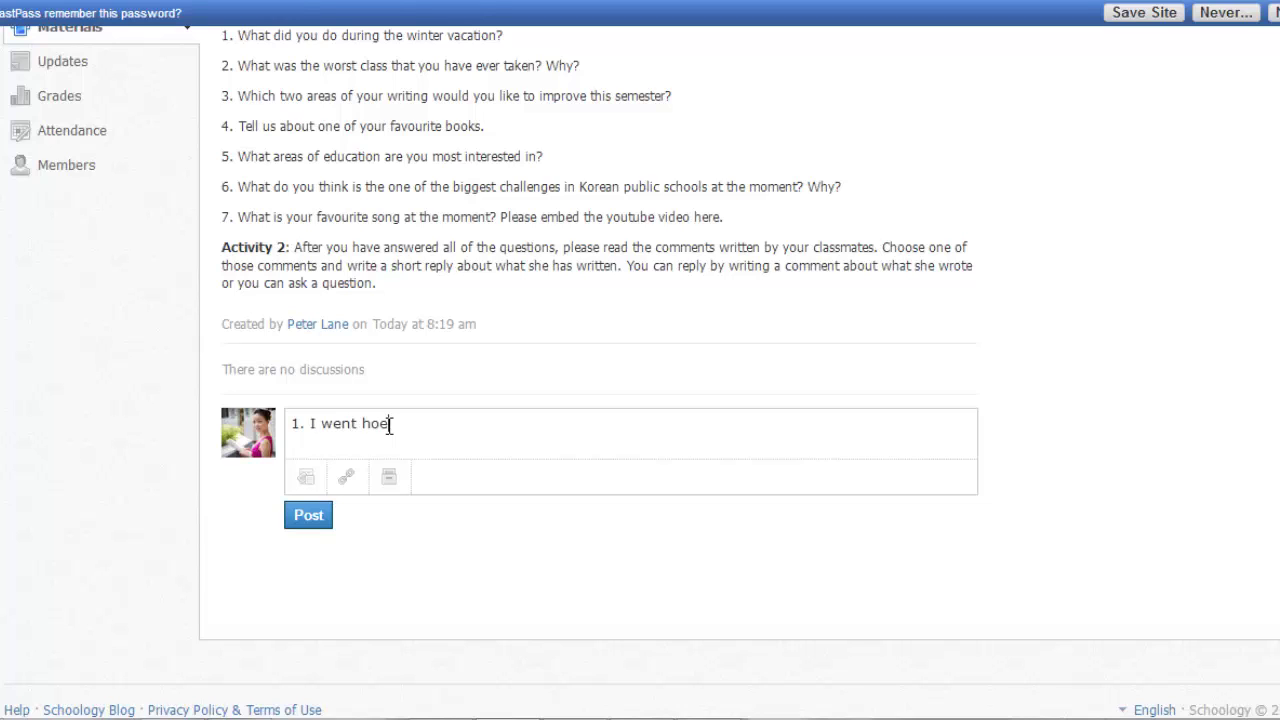
type("I went home tyo  Ireland.....")
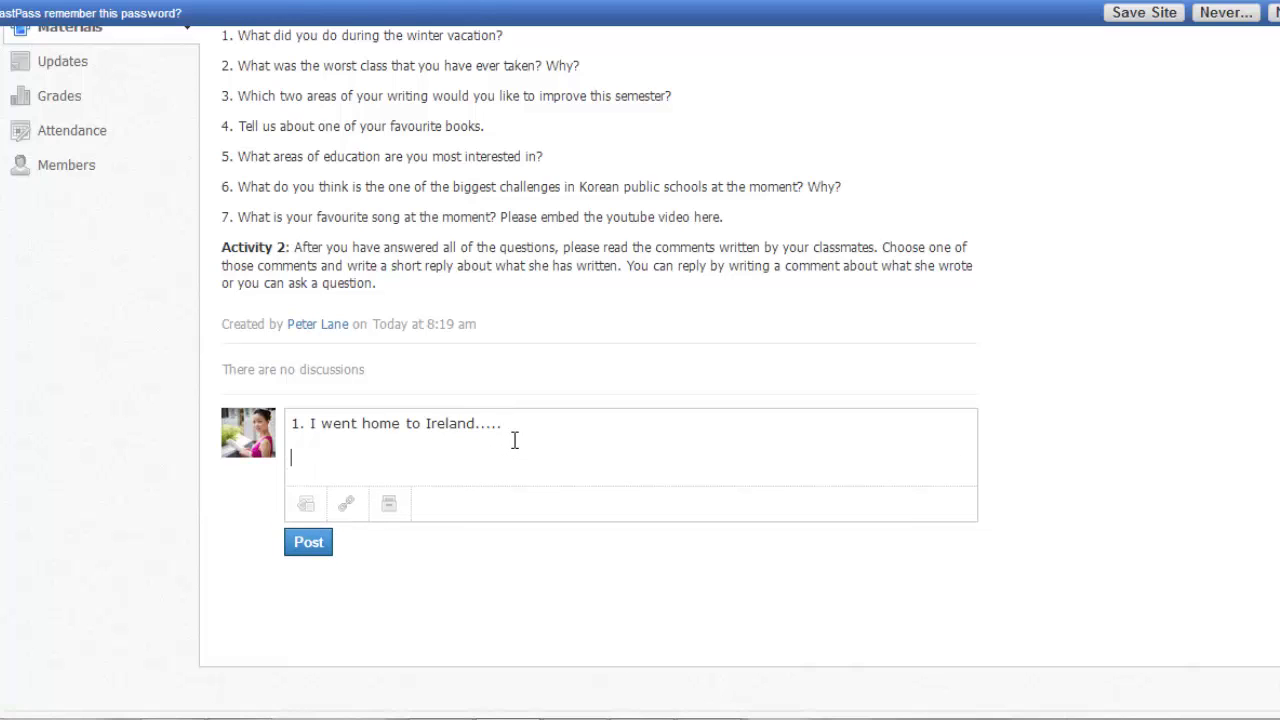
key("Return")
key("Return")
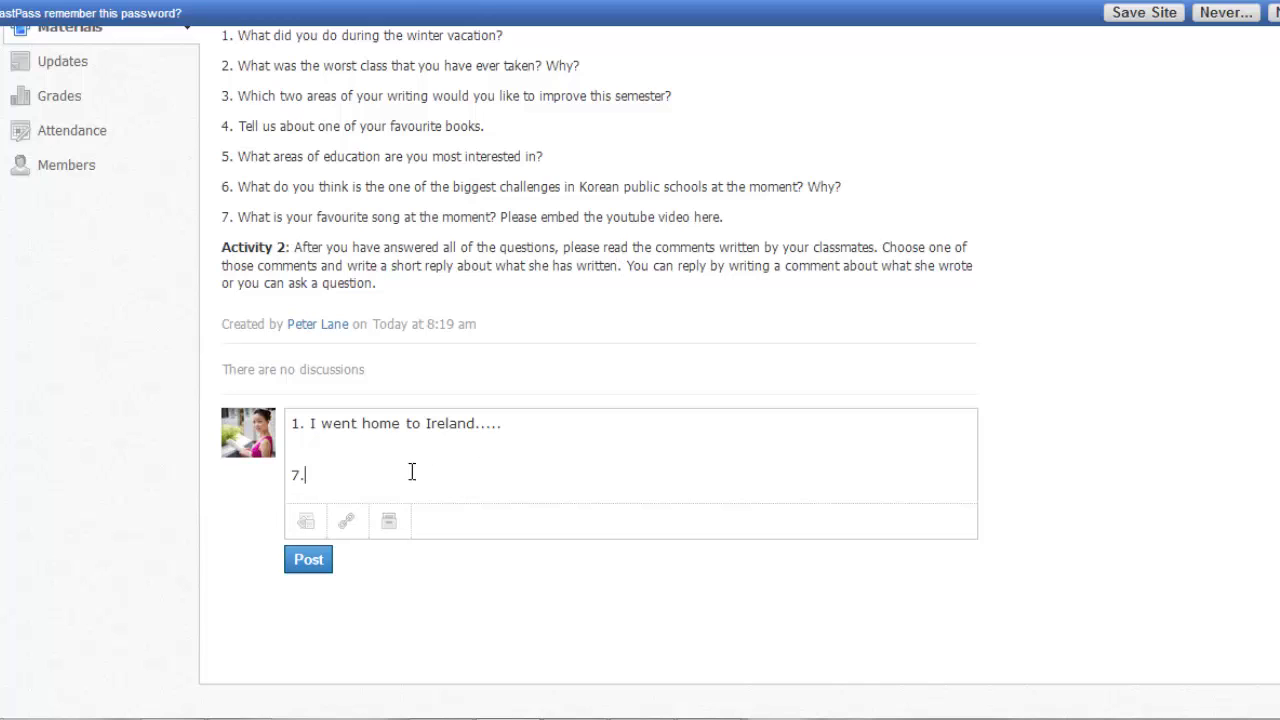
type("Here is my favourti")
type("e son")
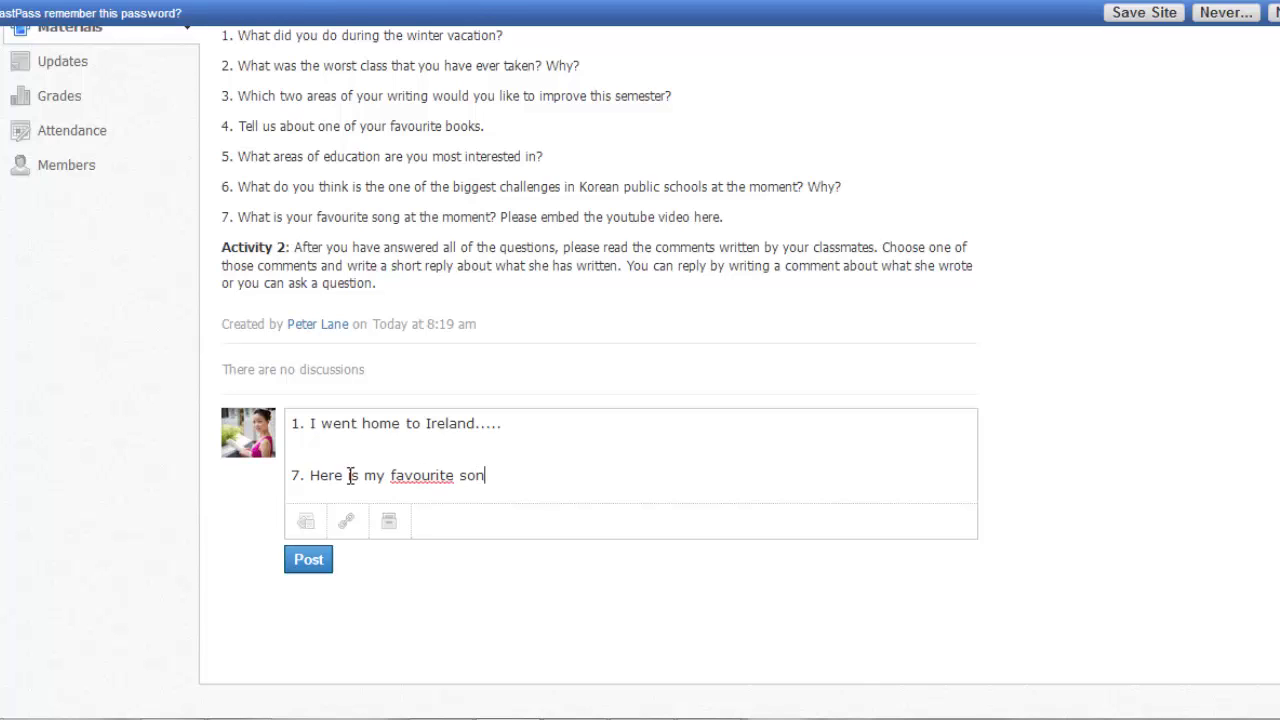
type("g at the moment")
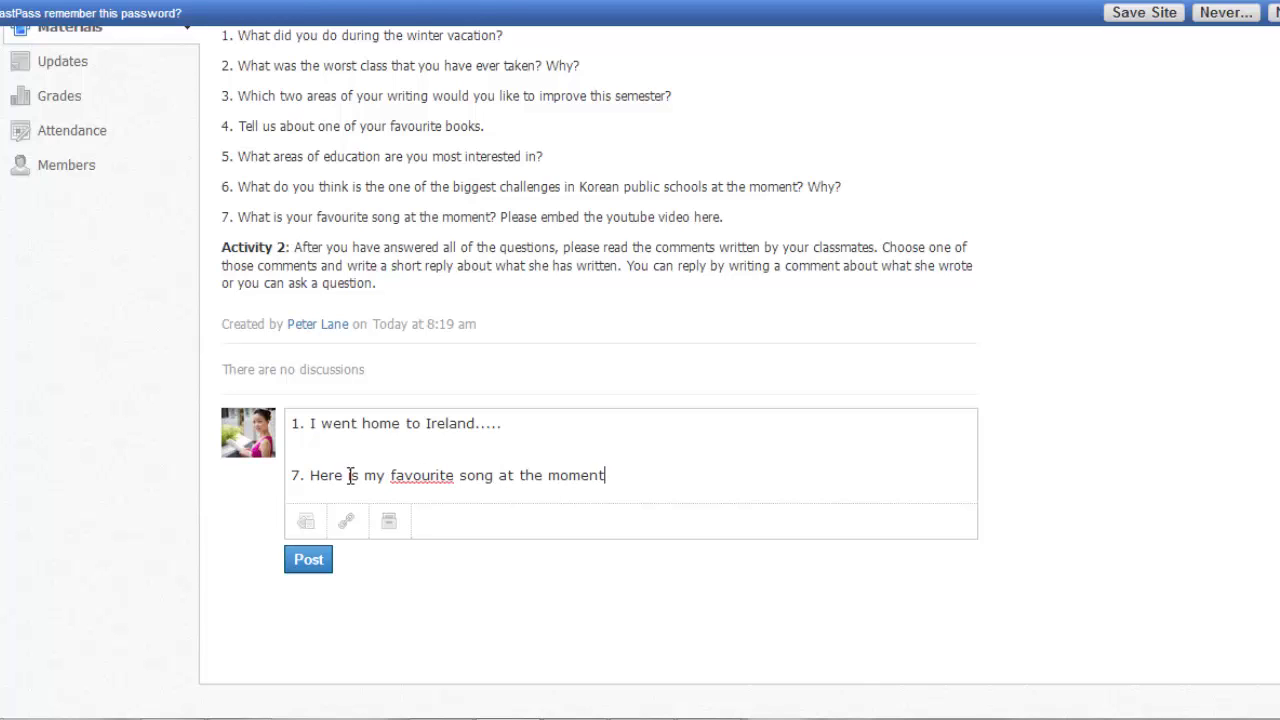
type(":")
key("Return")
key("Return")
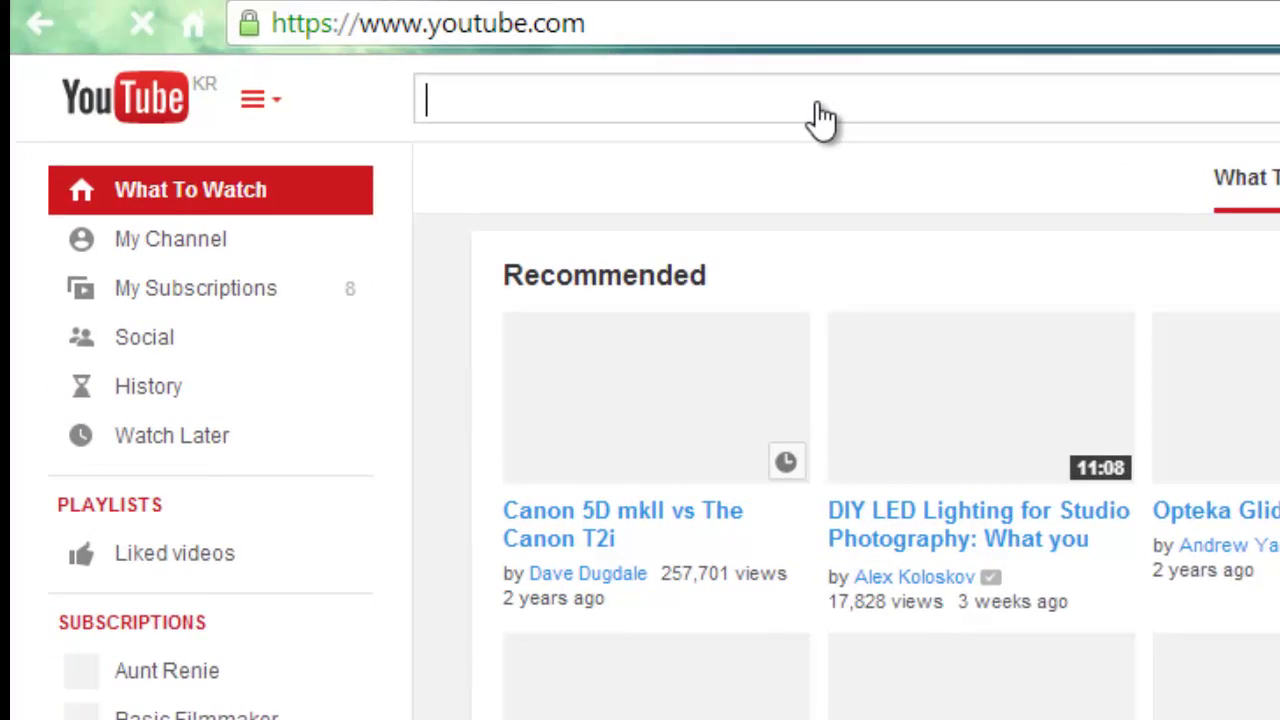
Step: Search YouTube for Stacey Kent's song Les eaux de Mars
type("stacey ")
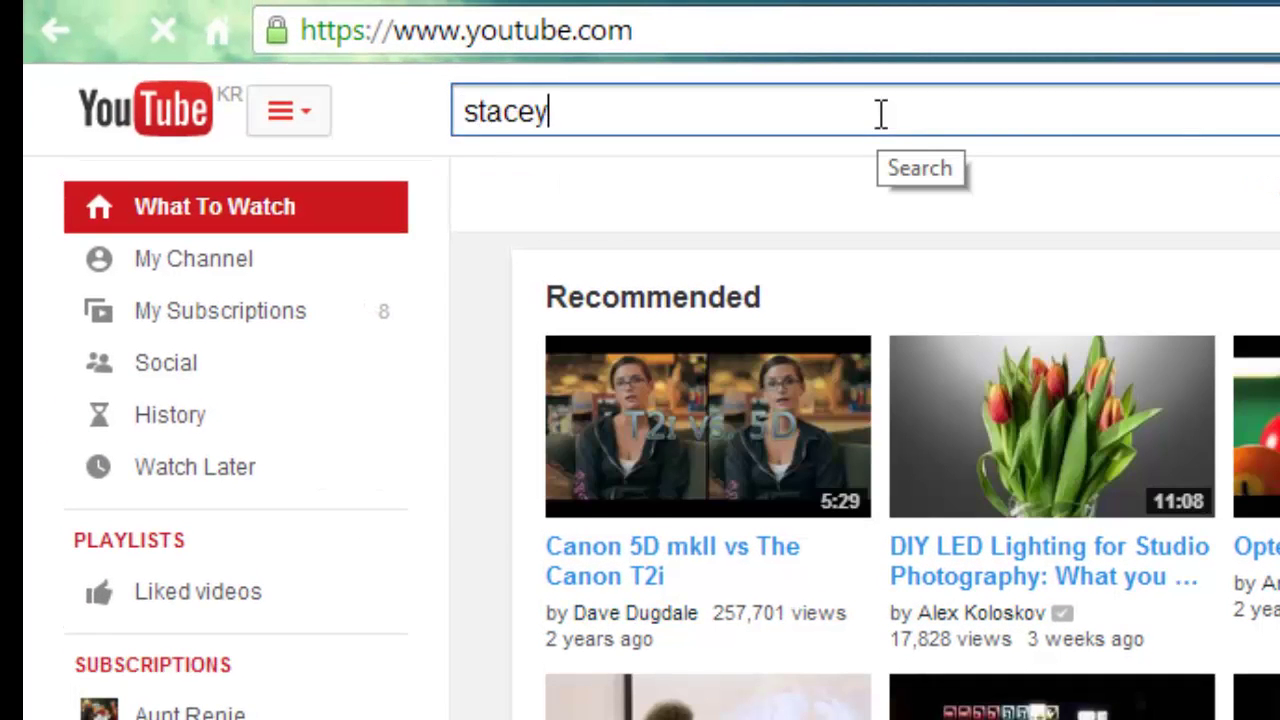
type("kelly mar")
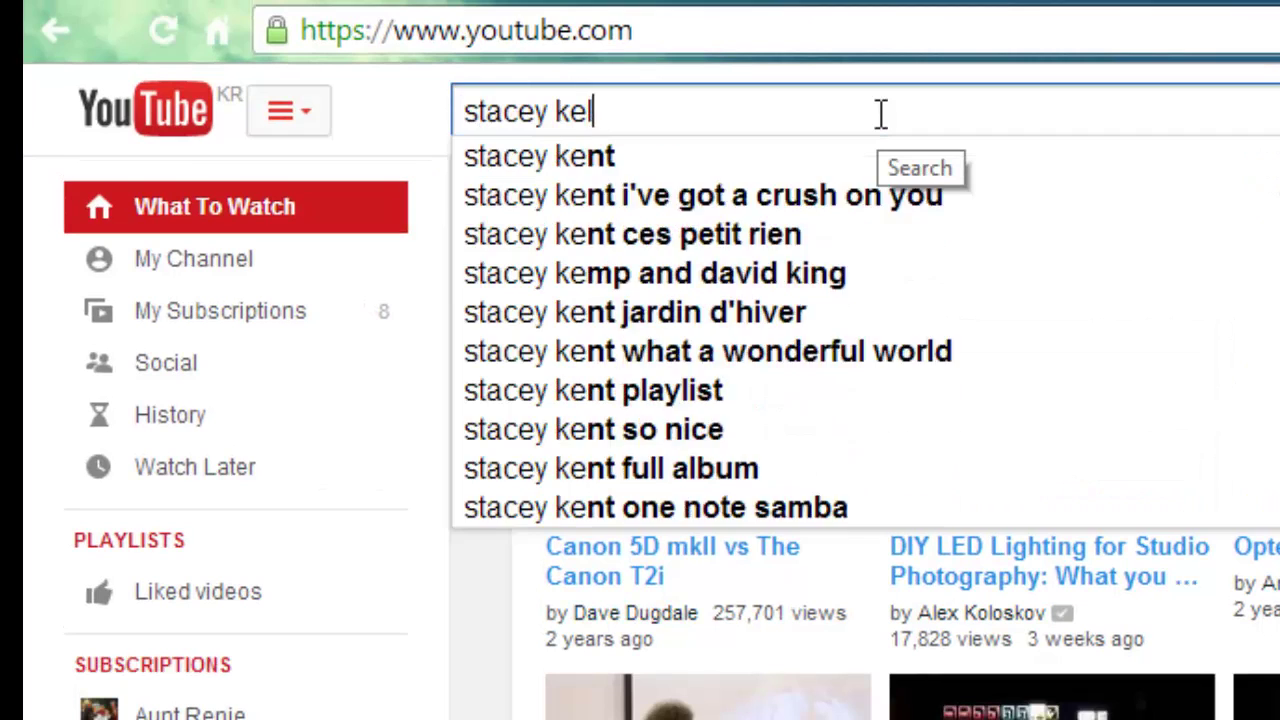
type("s")
key("Return")
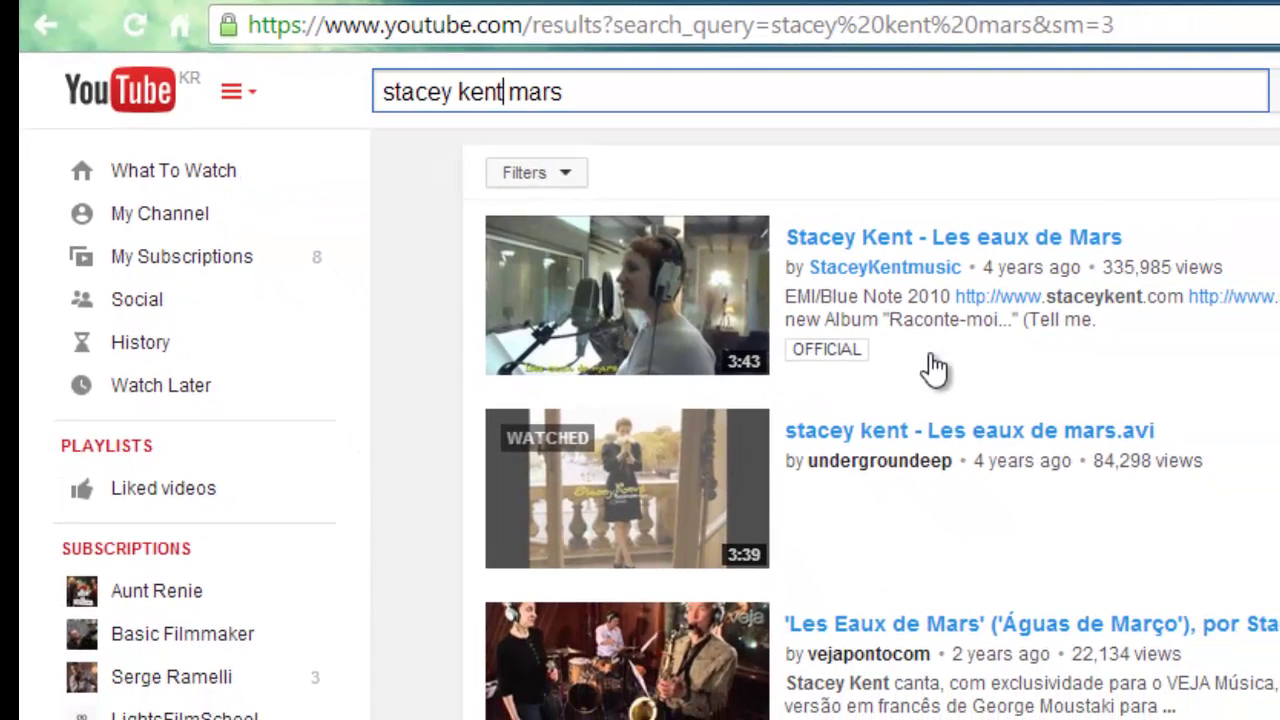
Step: Copy the embed code of 'stacey kent - Les eaux de mars.avi' and return to the Schoology draft
left_click(965, 450)
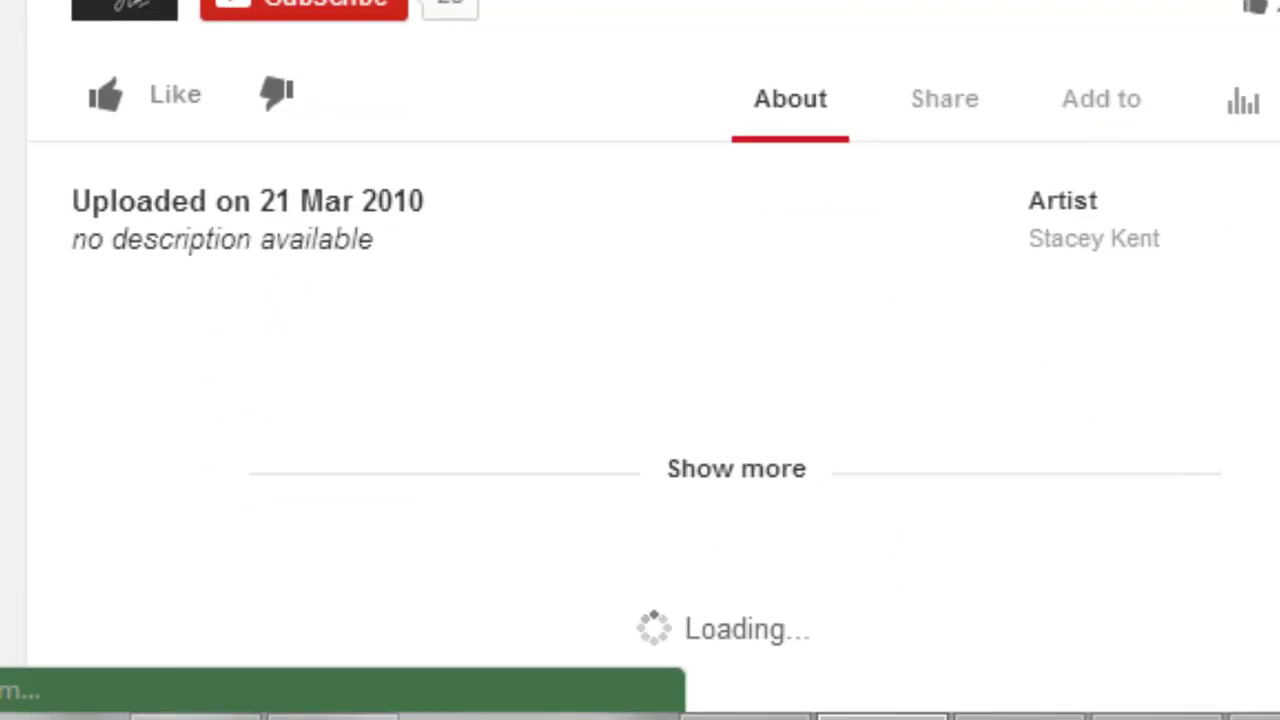
left_click(948, 99)
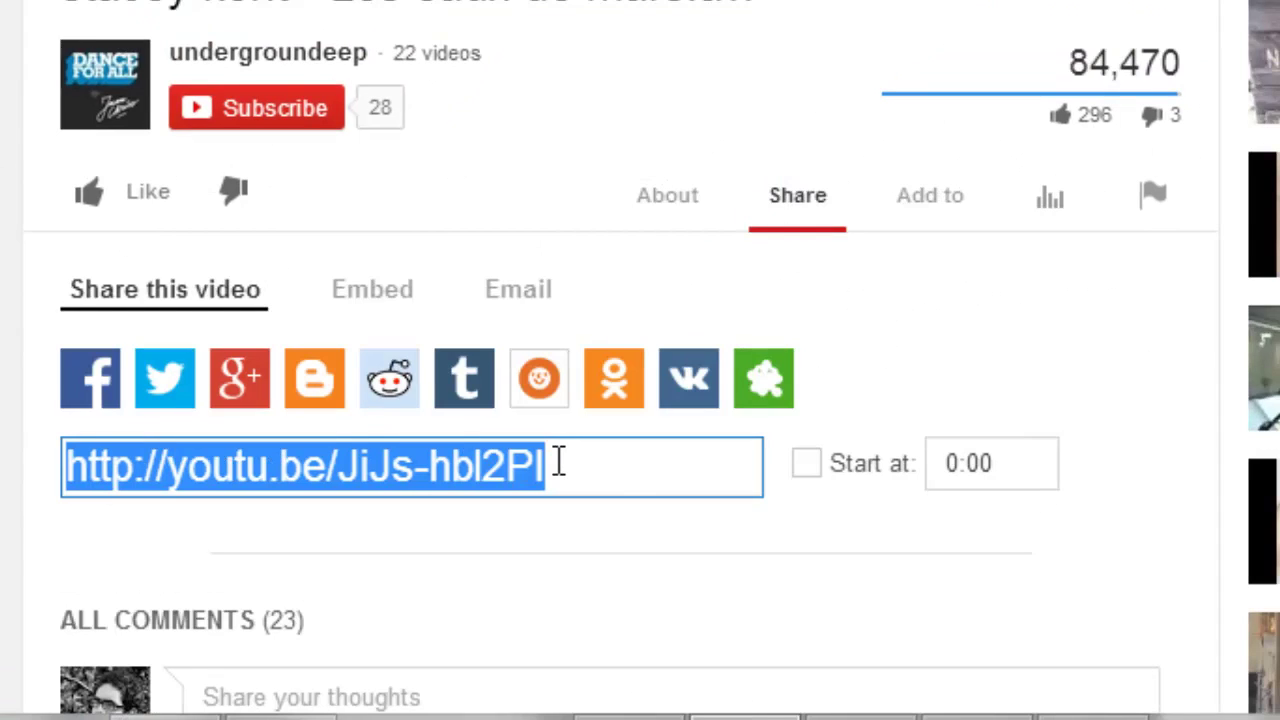
left_click(383, 305)
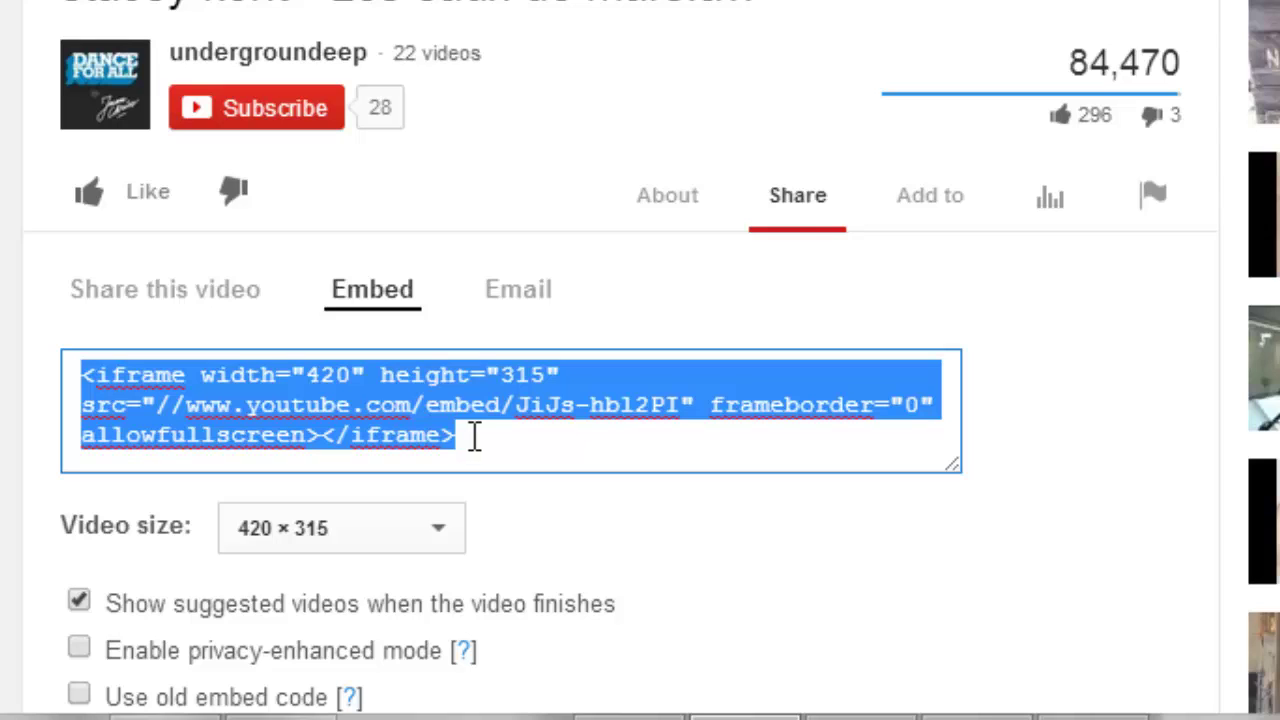
key("alt+Tab")
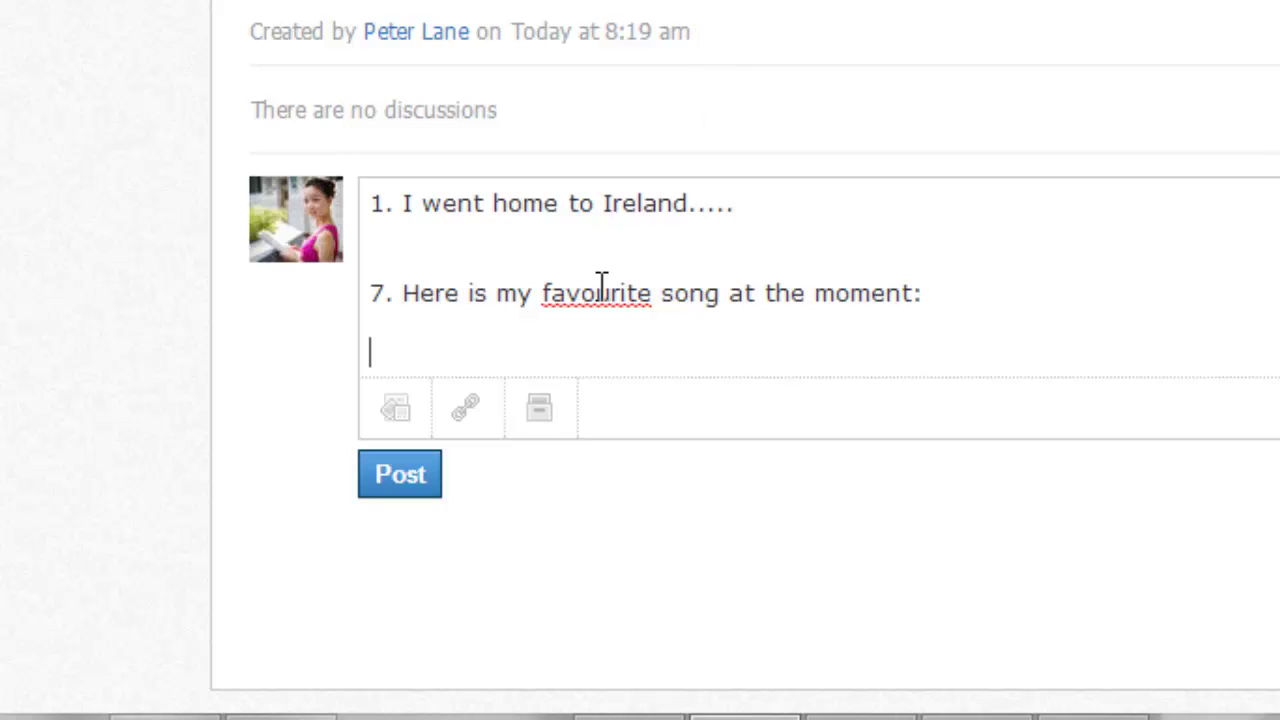
Step: Paste the YouTube embed code into a comment link attachment titled 'Stacey Kent - Mars' and attach it
left_click(465, 405)
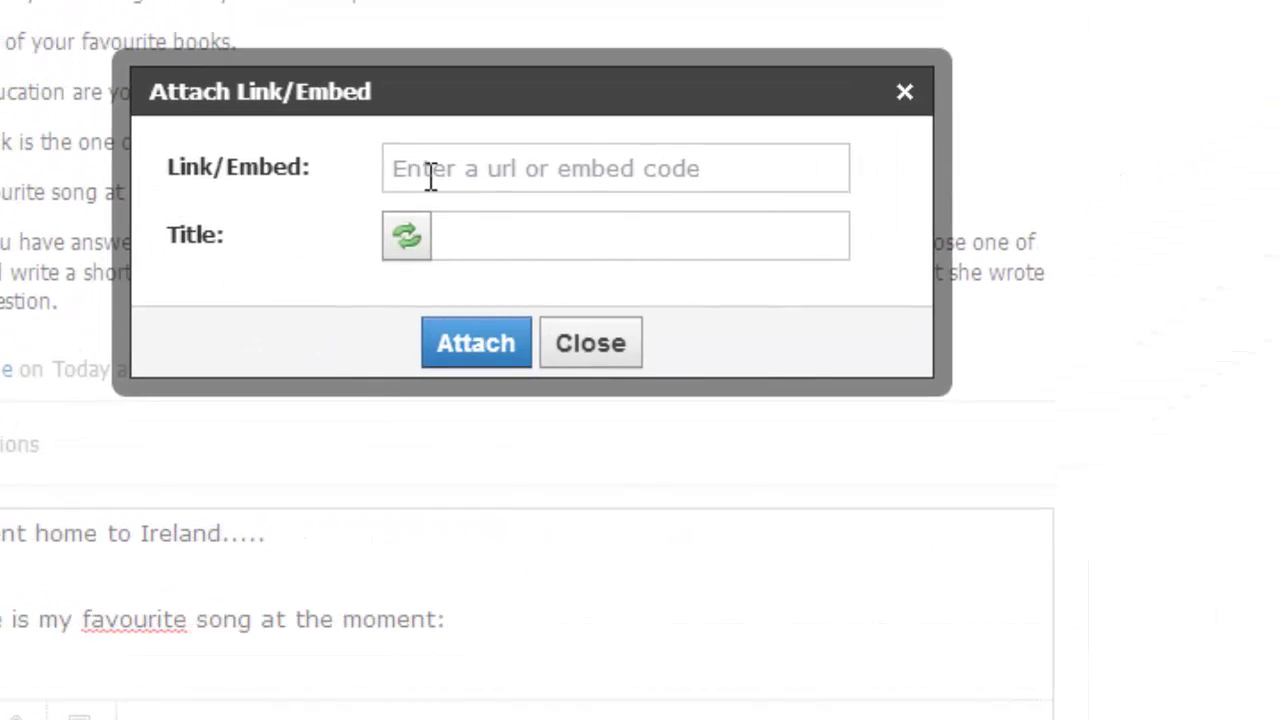
left_click(430, 176)
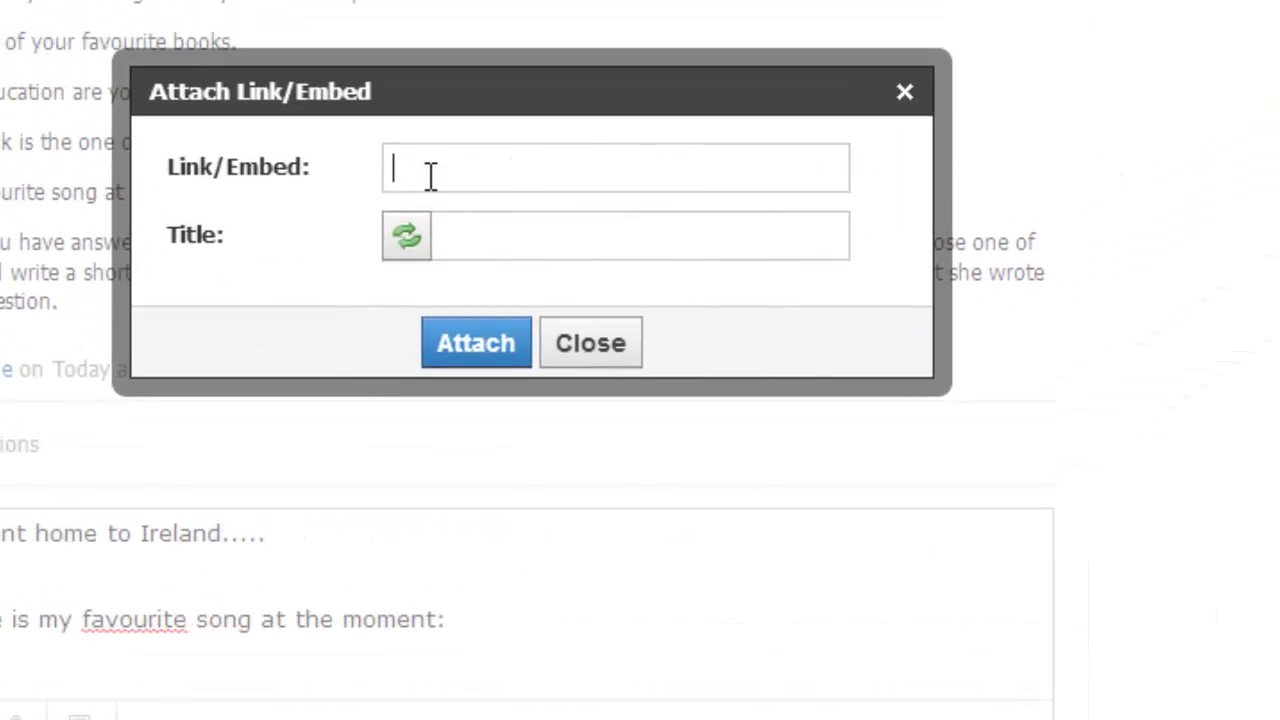
right_click(428, 176)
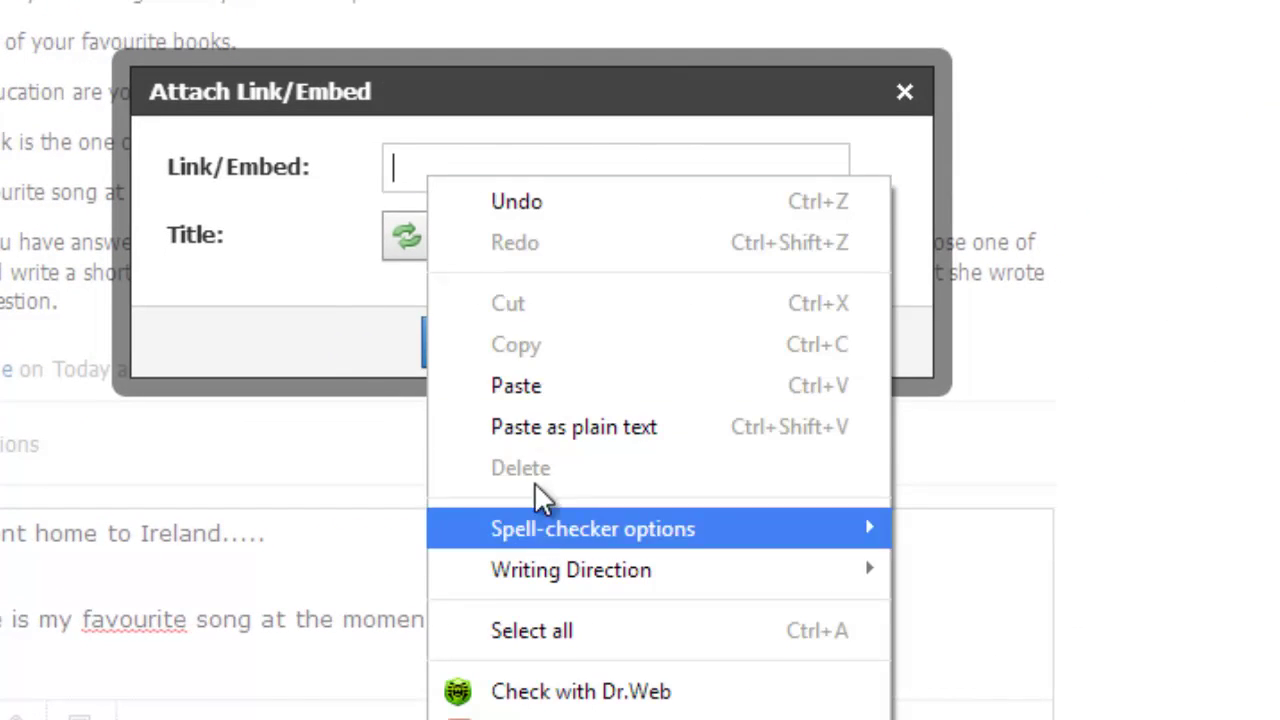
left_click(516, 387)
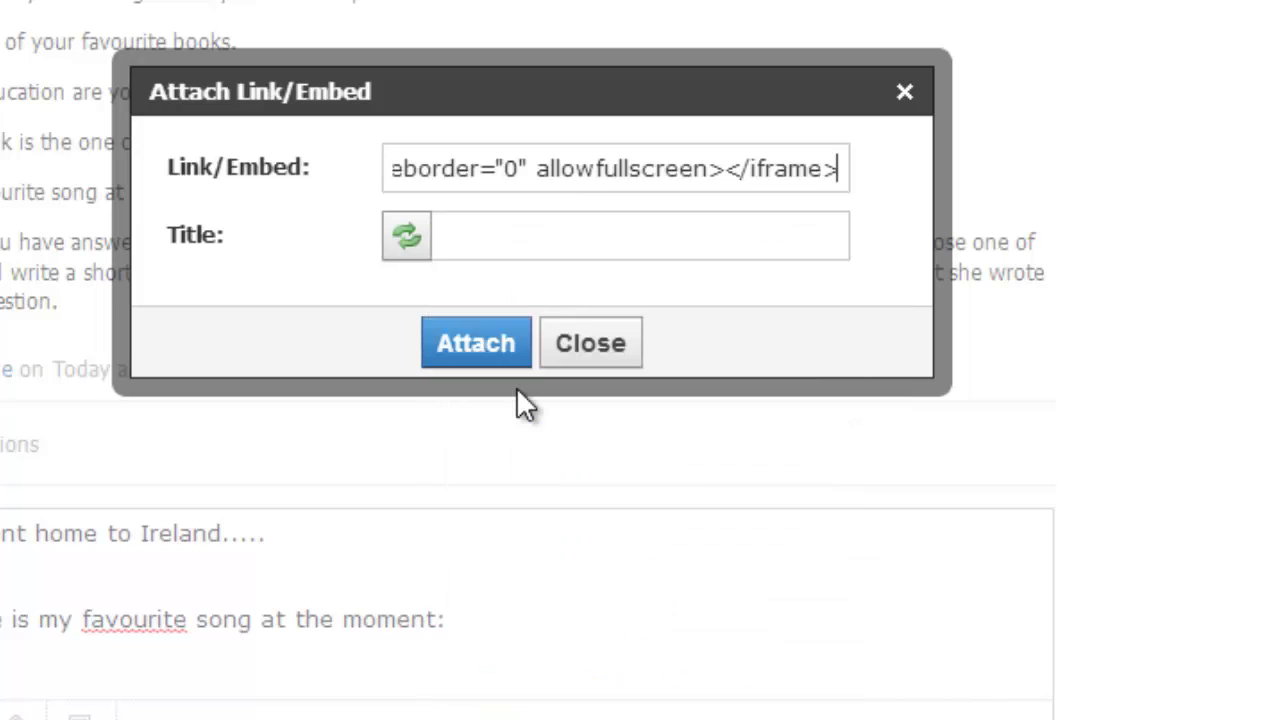
left_click(506, 250)
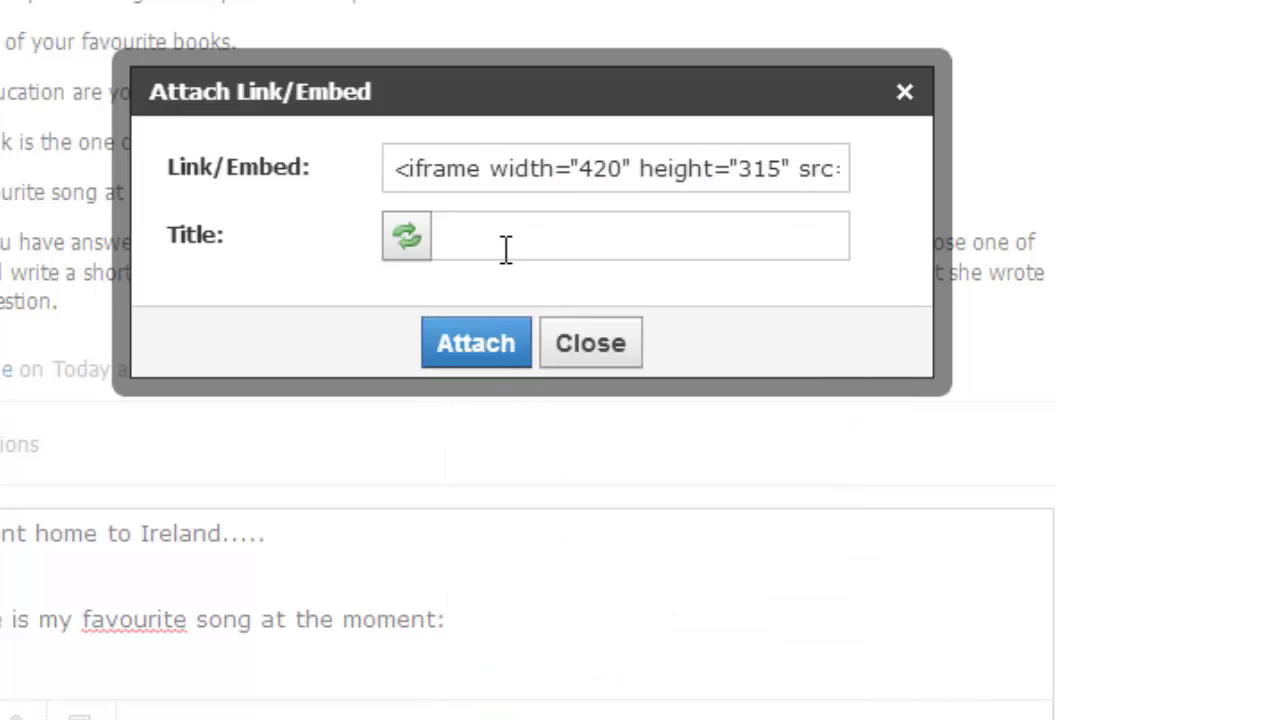
type("Stacey")
key("BackSpace")
type("y Kent")
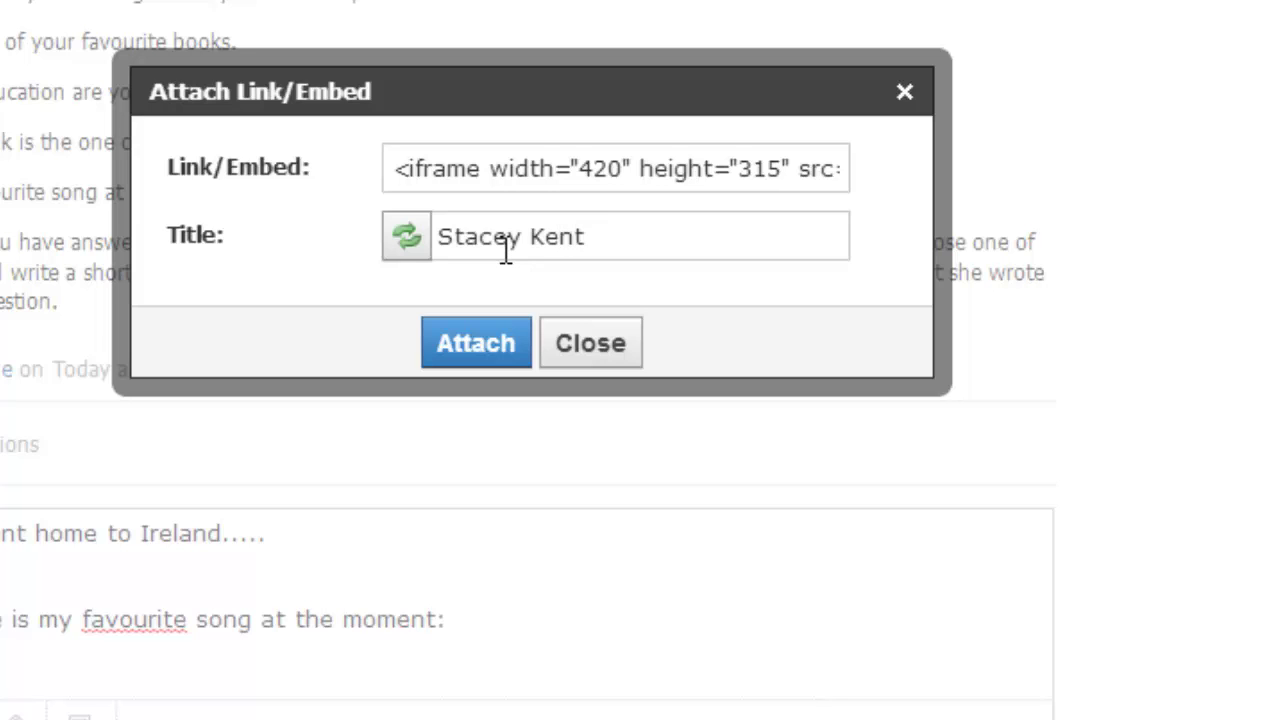
type(" - Mars")
left_click(500, 340)
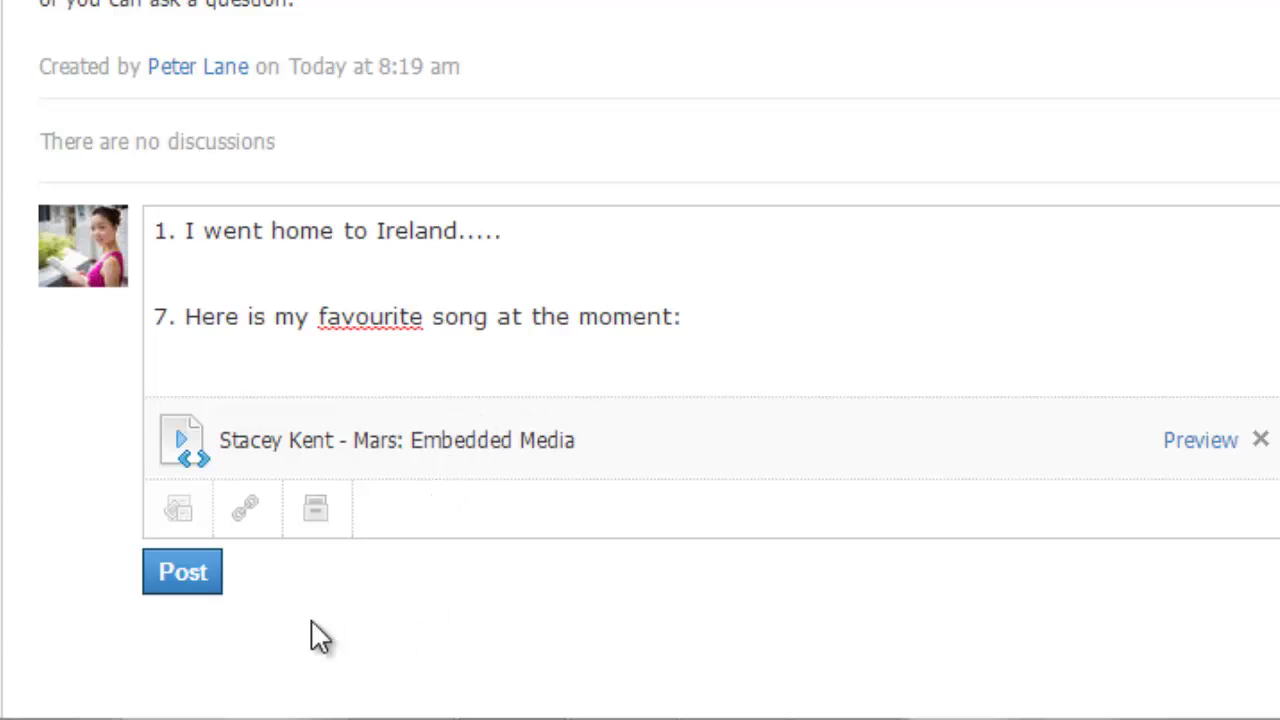
Step: Post the comment, then load the Stacey Kent - Mars video player in the posted comment
left_click(191, 580)
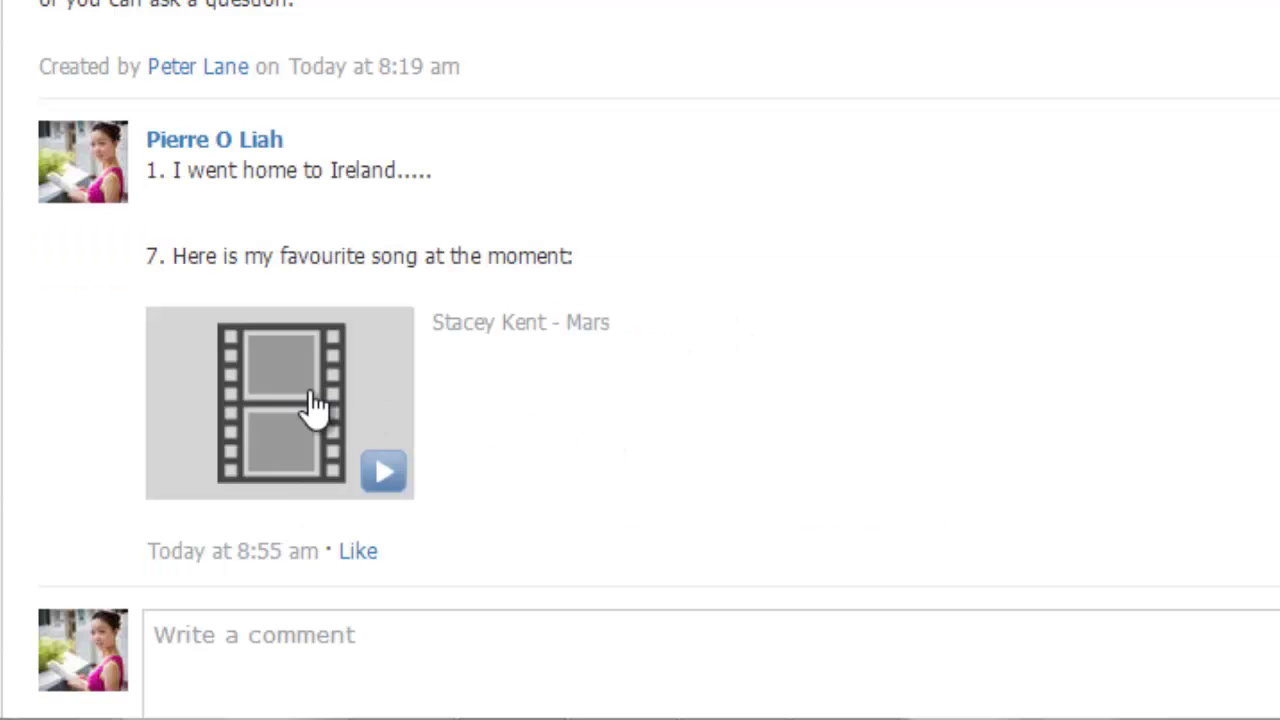
left_click(313, 402)
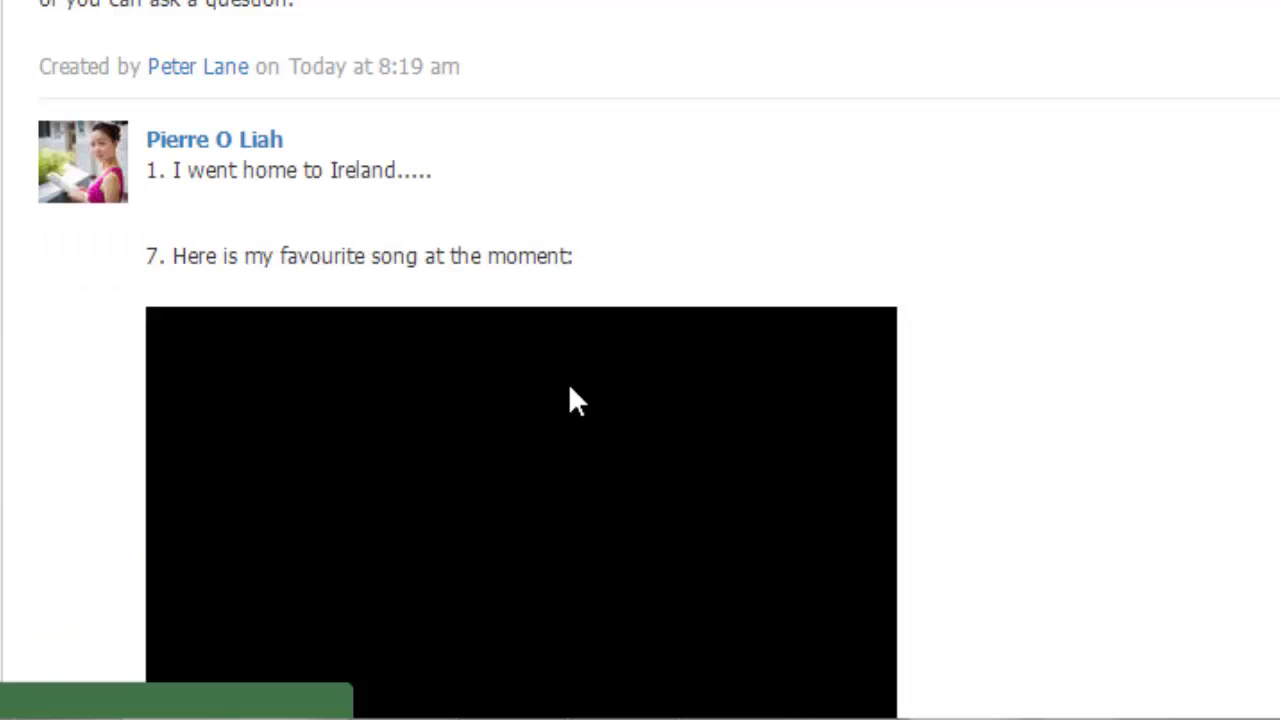